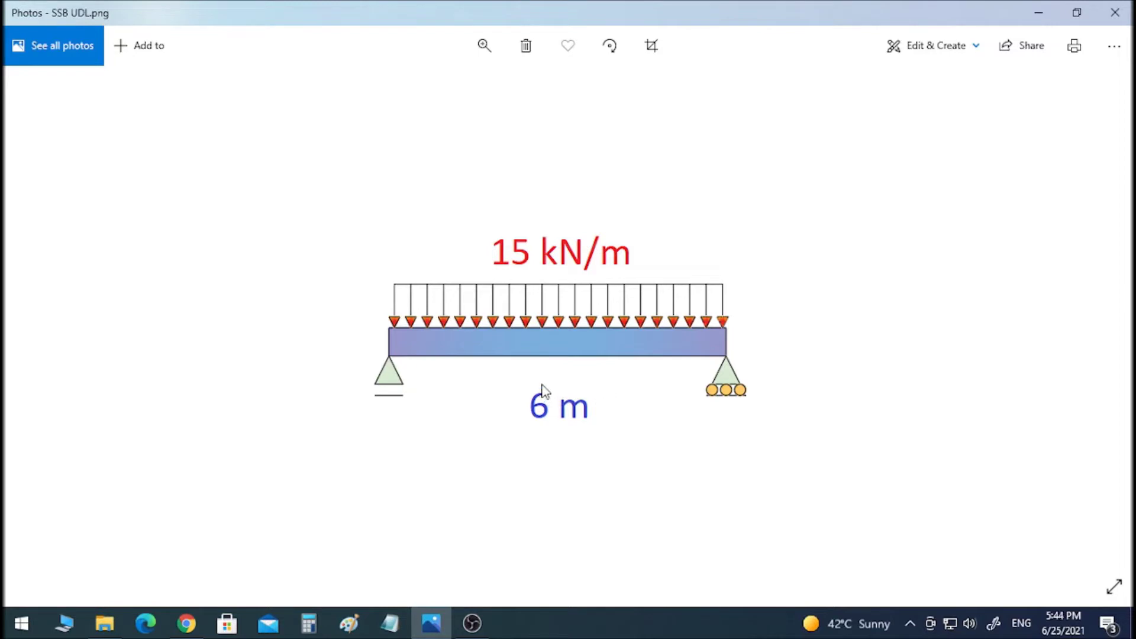
Launch Robot Structural Analysis Professional 2022 by searching 'robot' and start a Frame 2D project
{"action": "left_click", "coordinate": [13, 632]}
{"action": "left_click", "coordinate": [13, 632]}
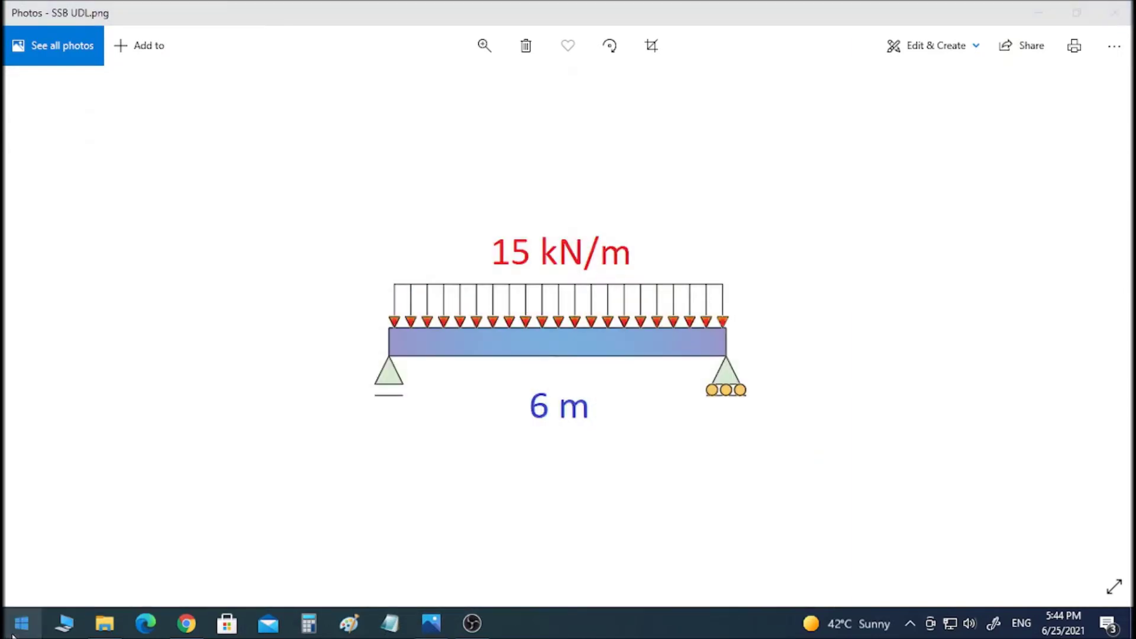
{"action": "left_click", "coordinate": [13, 634]}
{"action": "type", "text": "r"}
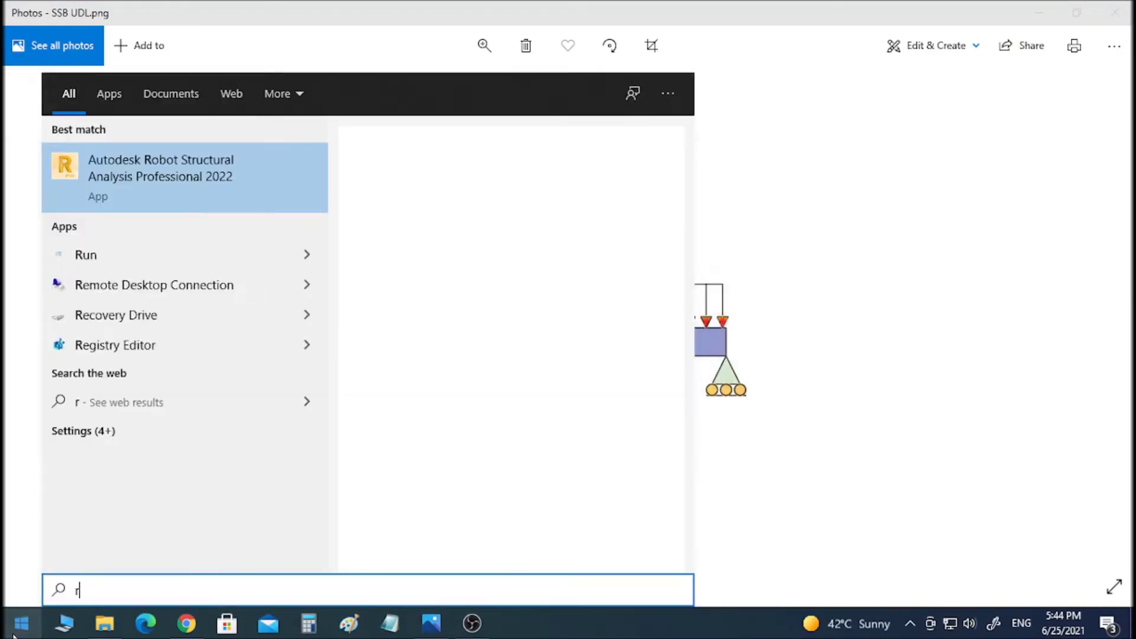
{"action": "type", "text": "obot"}
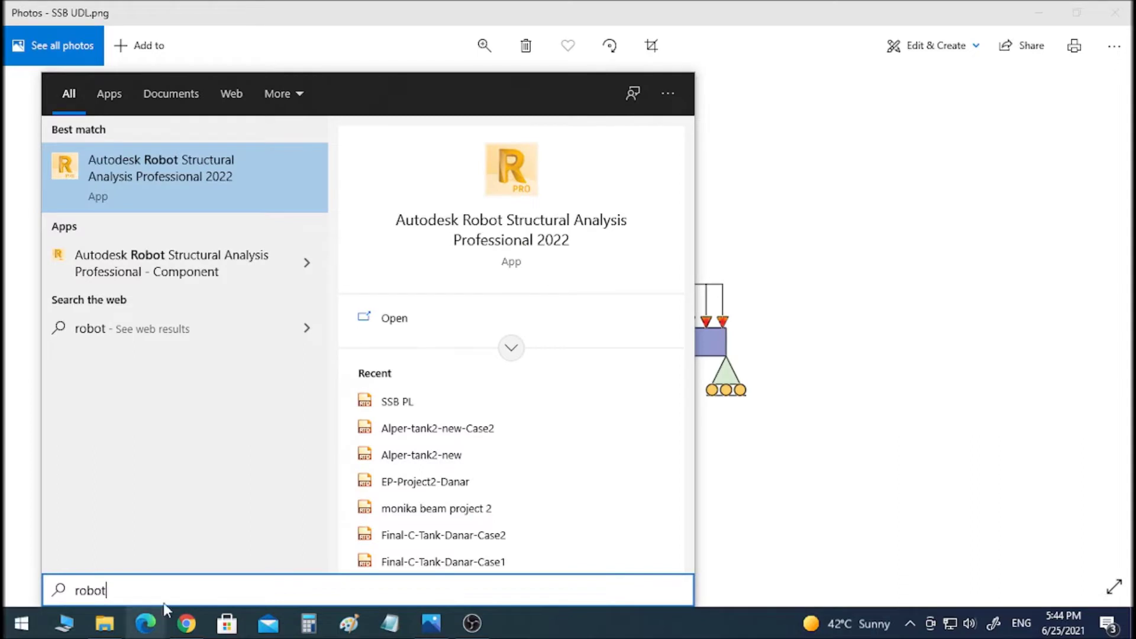
{"action": "left_click", "coordinate": [155, 174]}
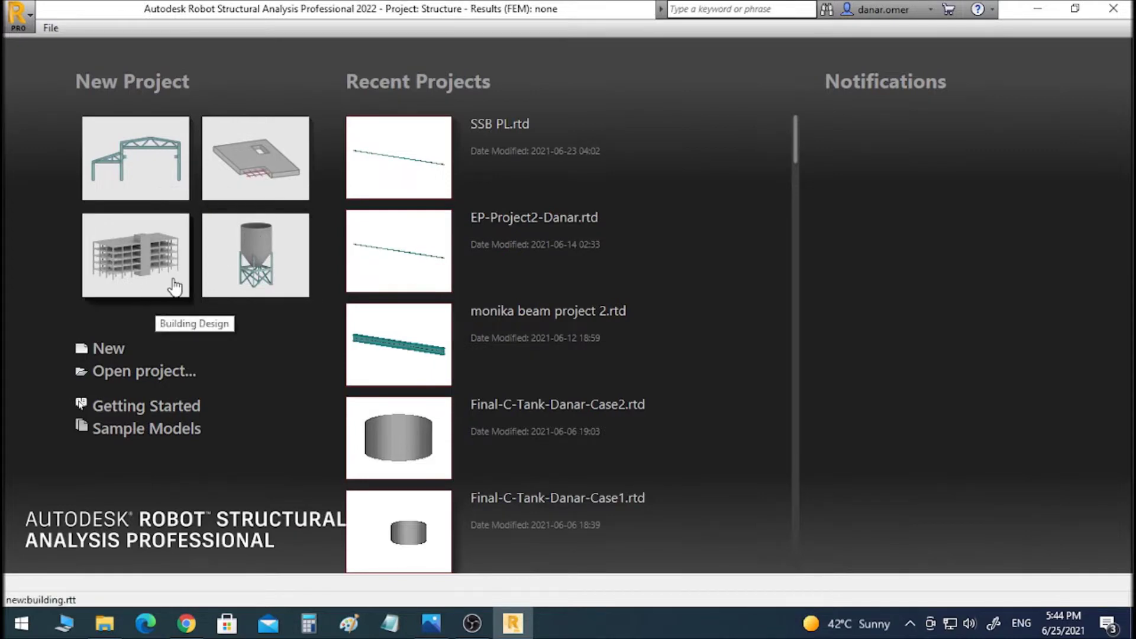
{"action": "left_click", "coordinate": [133, 176]}
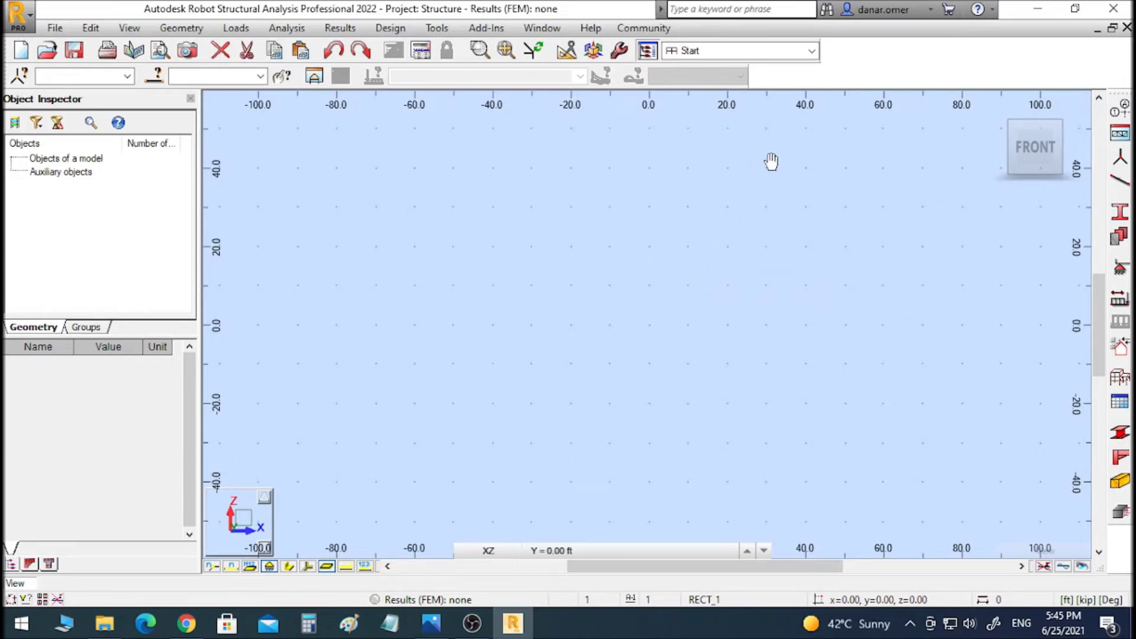
Switch the workspace to the Nodes layout from the Layouts list
{"action": "left_click", "coordinate": [813, 51]}
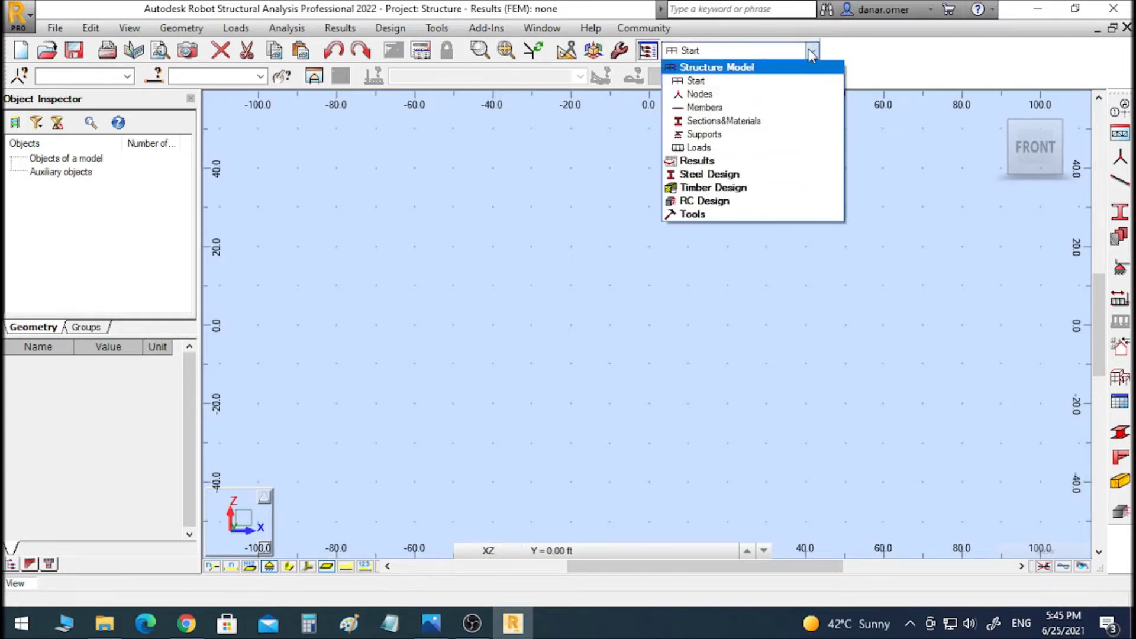
{"action": "left_click", "coordinate": [702, 99]}
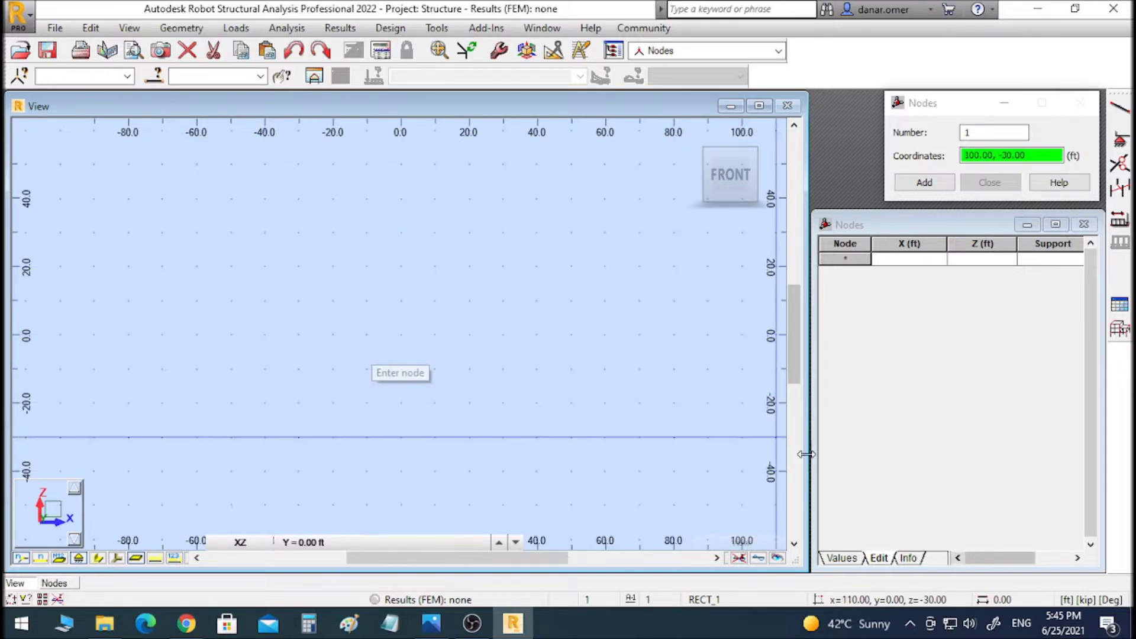
Open Job Preferences from the status-bar units field and move the window up and left
{"action": "left_click", "coordinate": [1087, 601]}
{"action": "left_click_drag", "start_coordinate": [595, 175], "coordinate": [479, 156]}
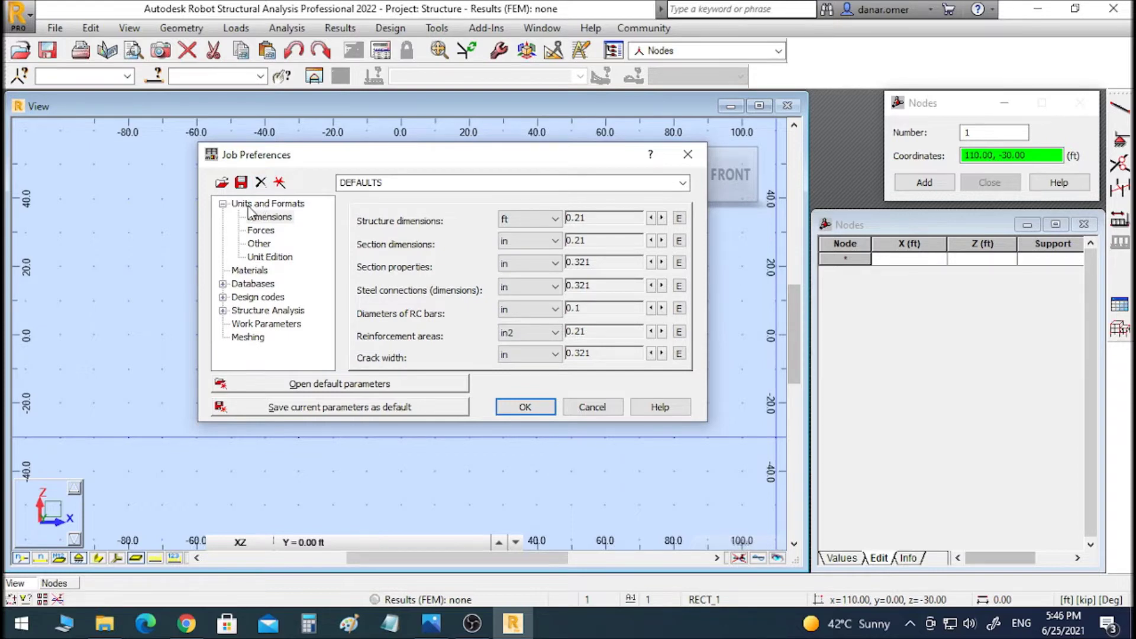
Switch all project units to Metric, confirm the change and apply it
{"action": "left_click", "coordinate": [269, 204]}
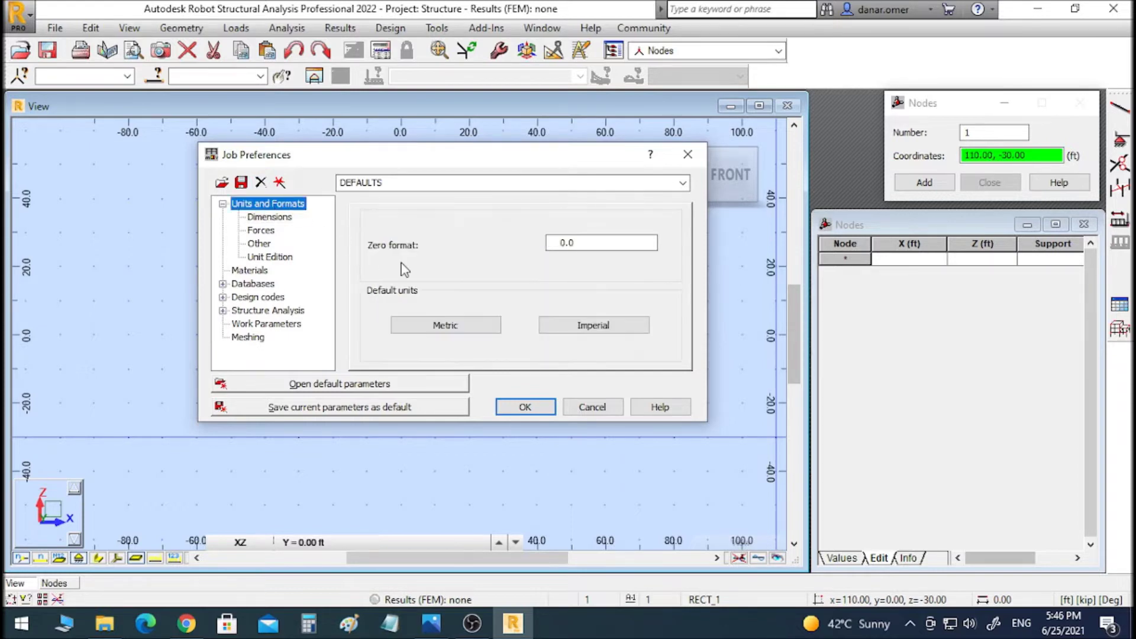
{"action": "left_click", "coordinate": [453, 332]}
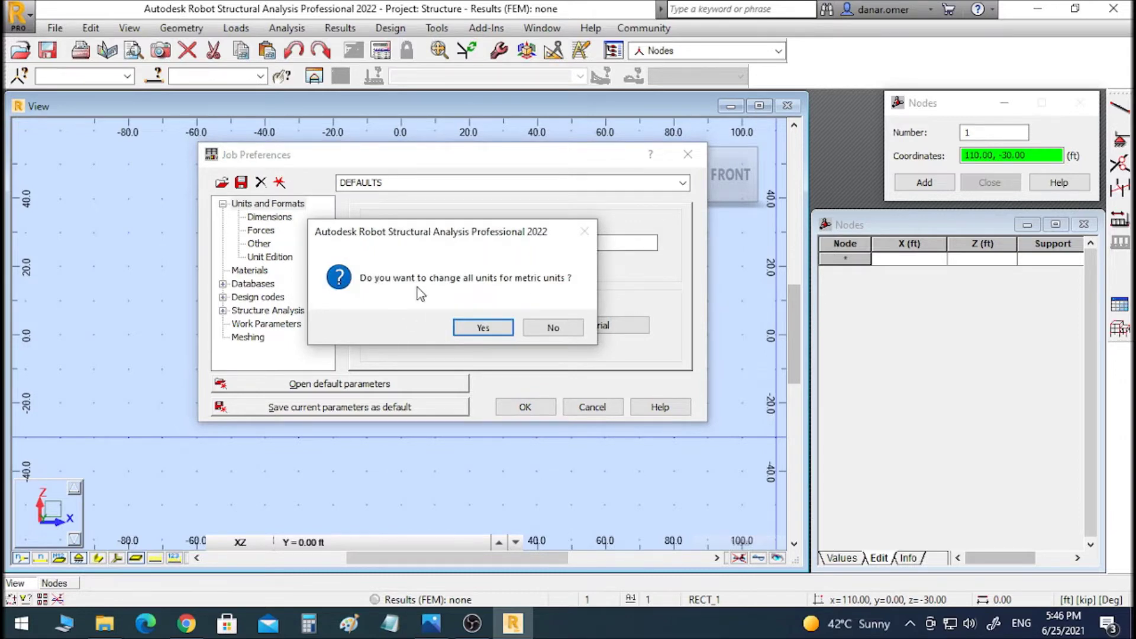
{"action": "left_click_drag", "start_coordinate": [488, 231], "coordinate": [480, 181]}
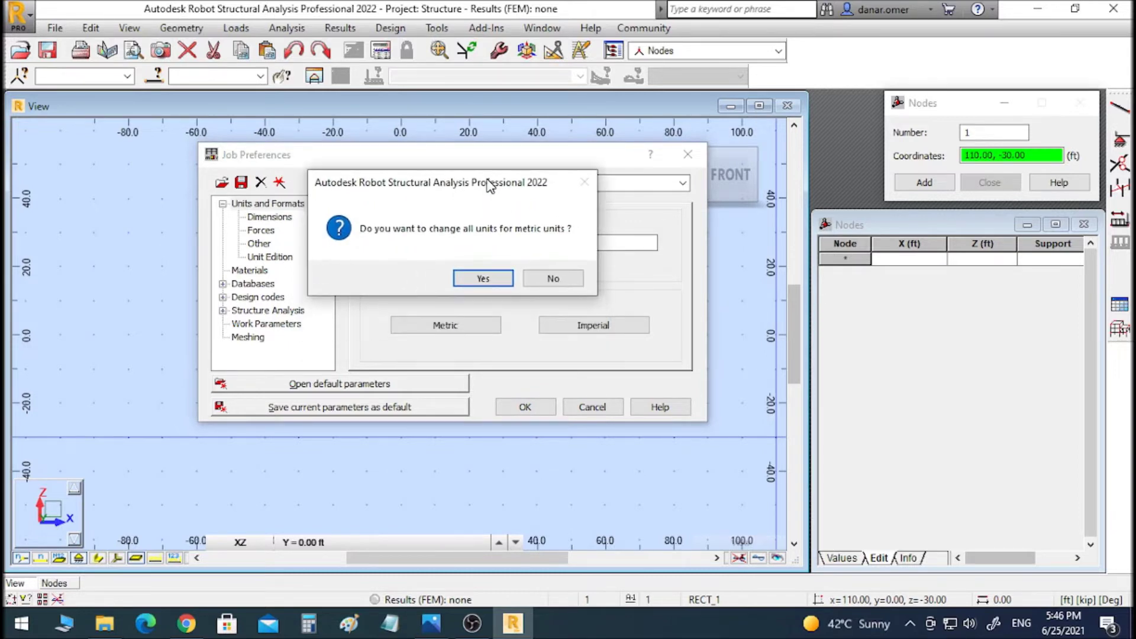
{"action": "left_click", "coordinate": [482, 277]}
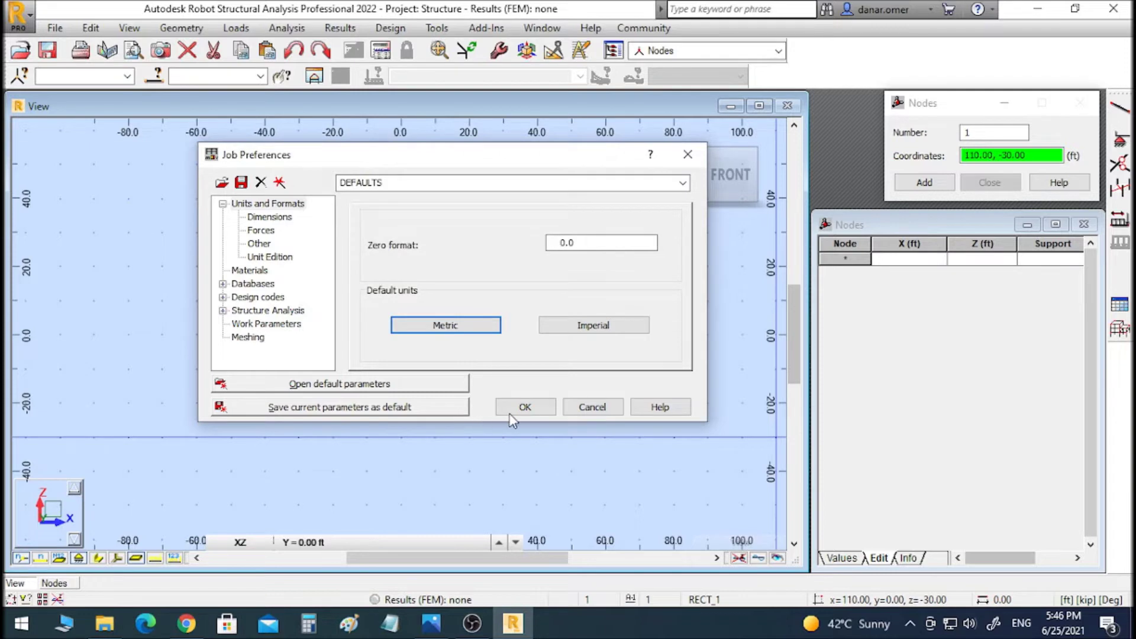
{"action": "left_click", "coordinate": [526, 407]}
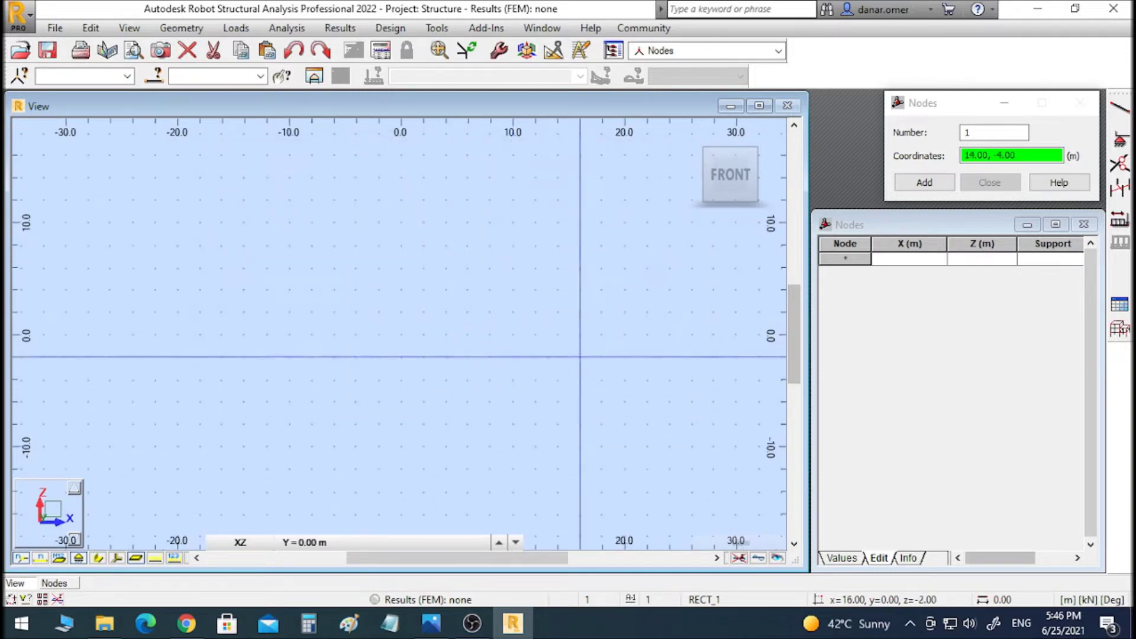
Check that the Forces units page keeps Force in kN, then close Job Preferences
{"action": "left_click", "coordinate": [1096, 599]}
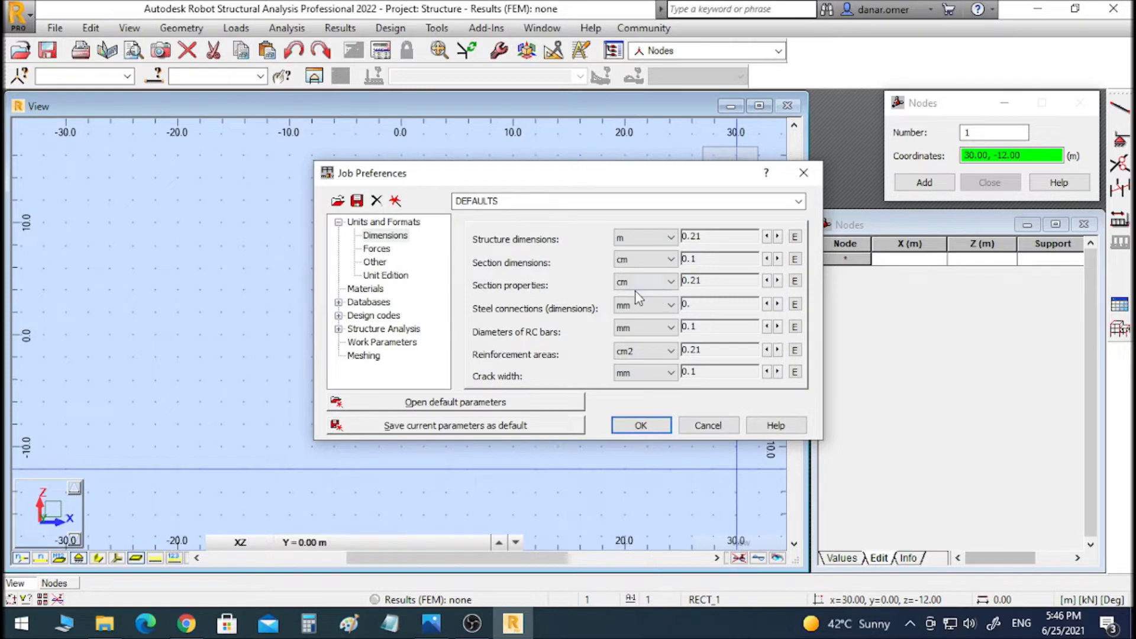
{"action": "left_click", "coordinate": [377, 249]}
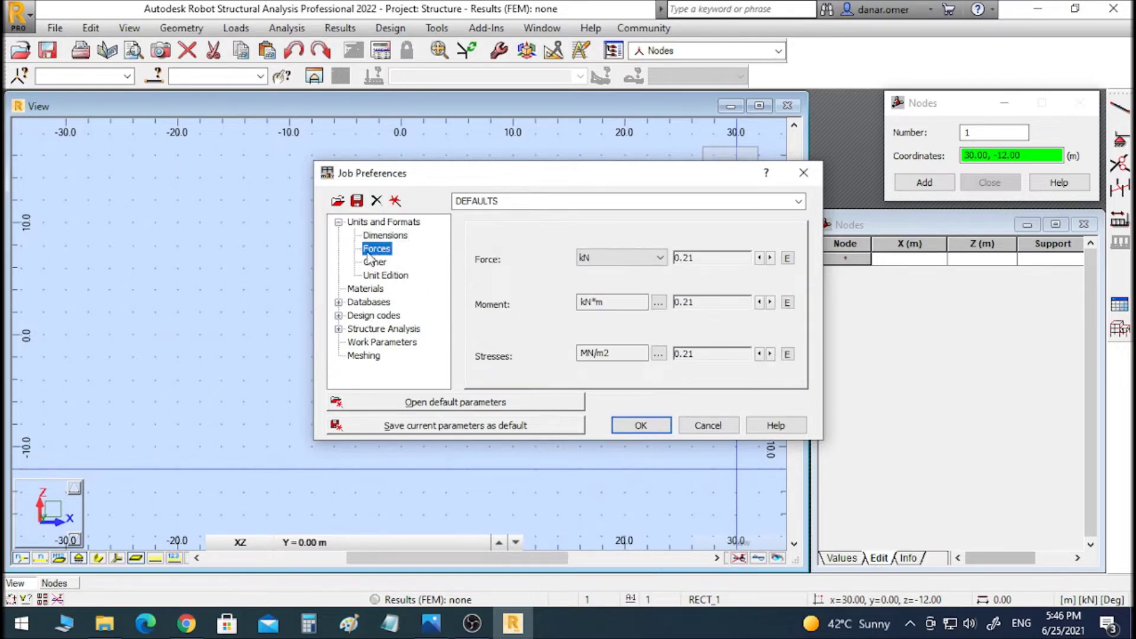
{"action": "left_click", "coordinate": [619, 260]}
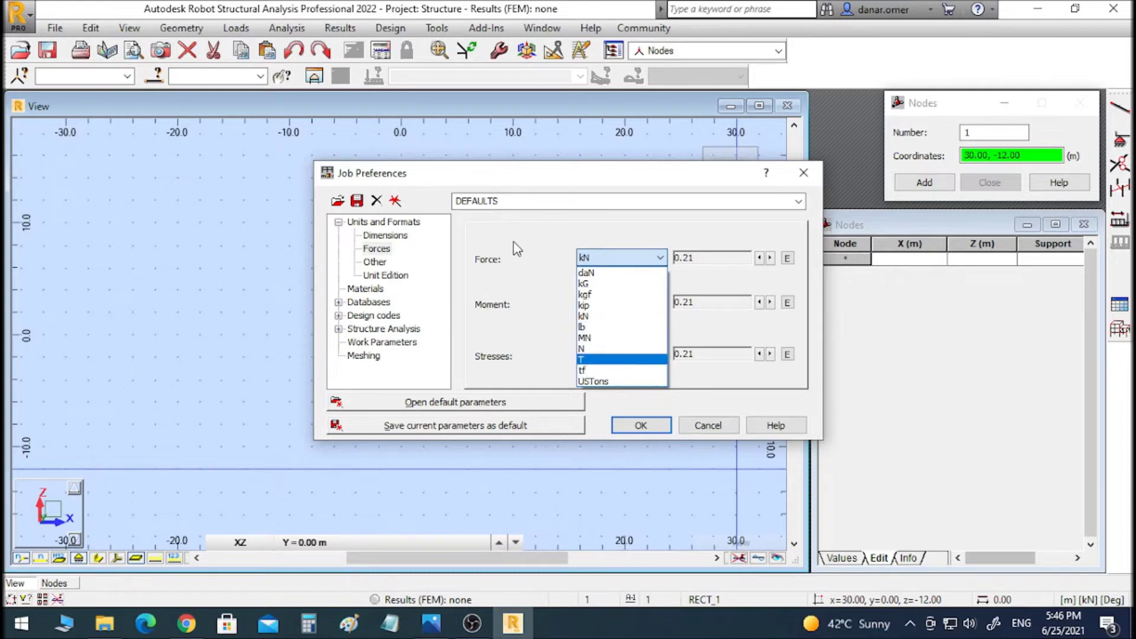
{"action": "left_click", "coordinate": [513, 256]}
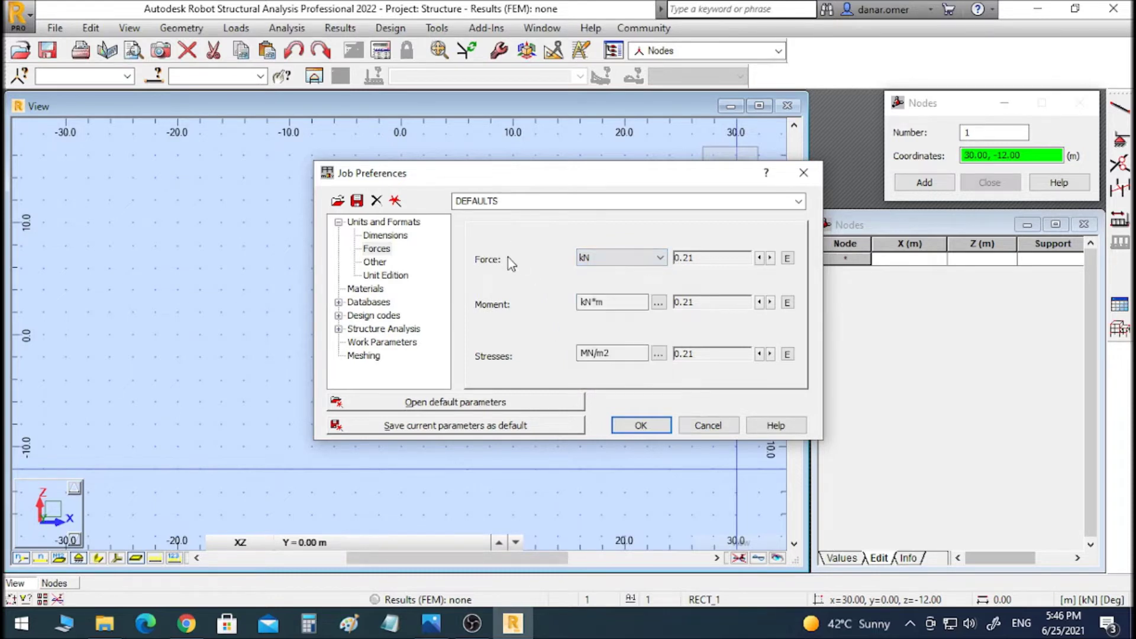
{"action": "left_click", "coordinate": [803, 173]}
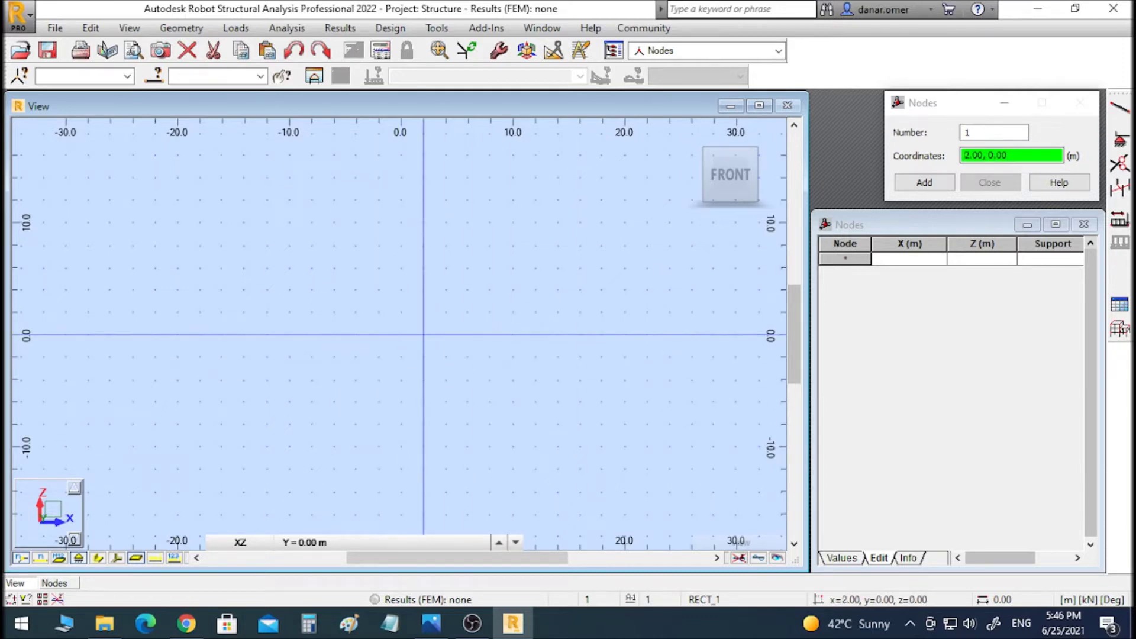
Add node 1 at coordinates (0, 0), then bring the beam sketch back up
{"action": "left_click", "coordinate": [1019, 156]}
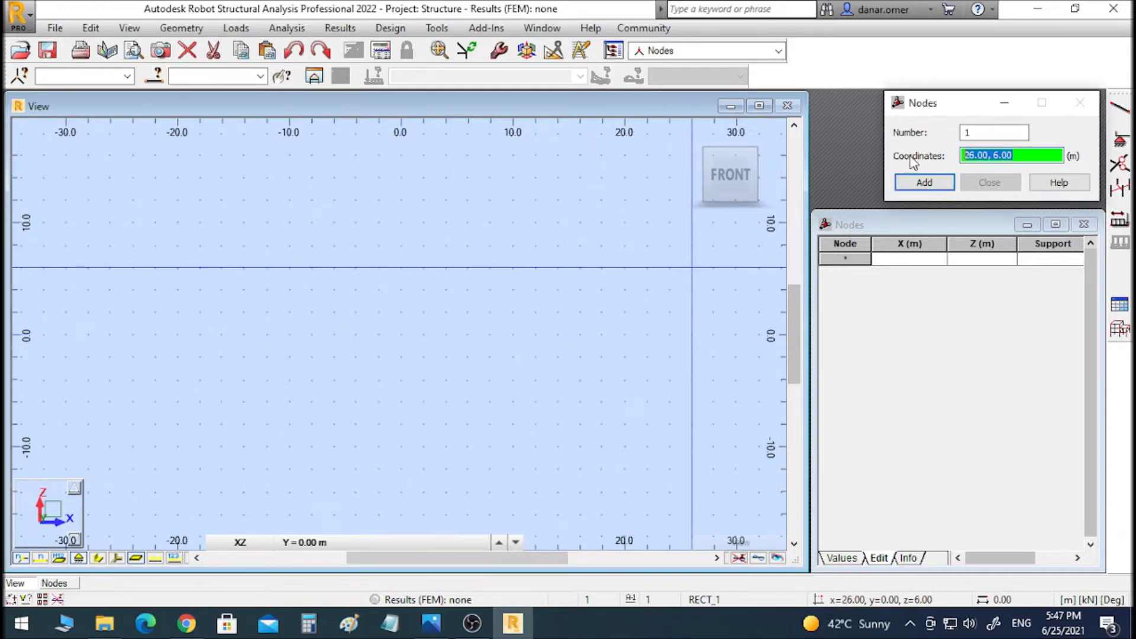
{"action": "type", "text": "0"}
{"action": "left_click", "coordinate": [925, 181]}
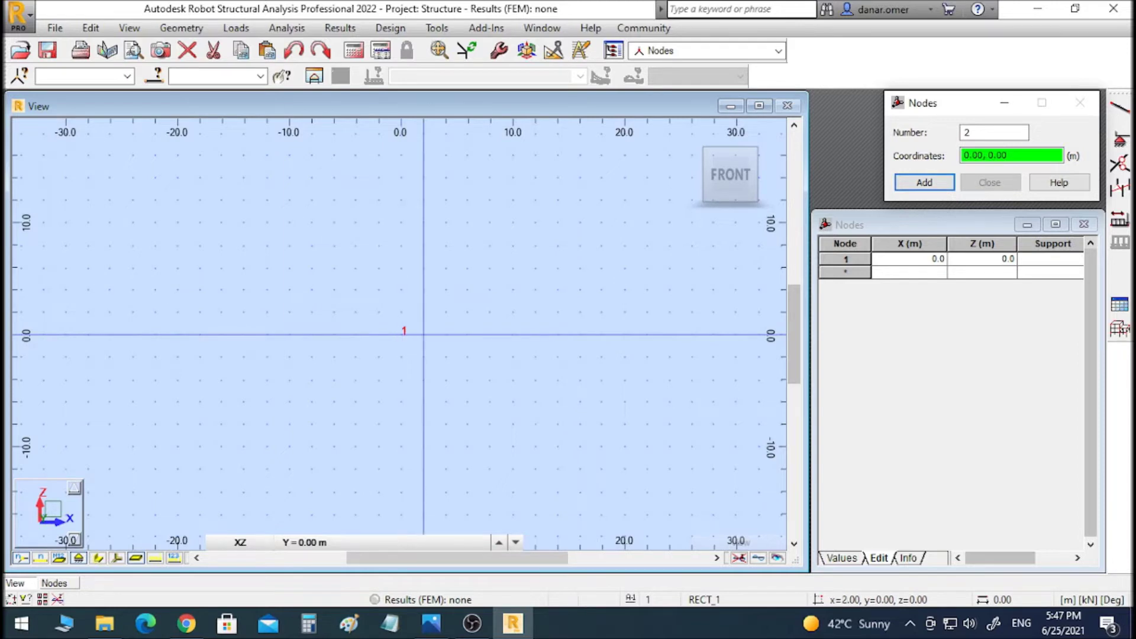
{"action": "scroll", "coordinate": [490, 329], "scroll_direction": "up", "scroll_amount": 2}
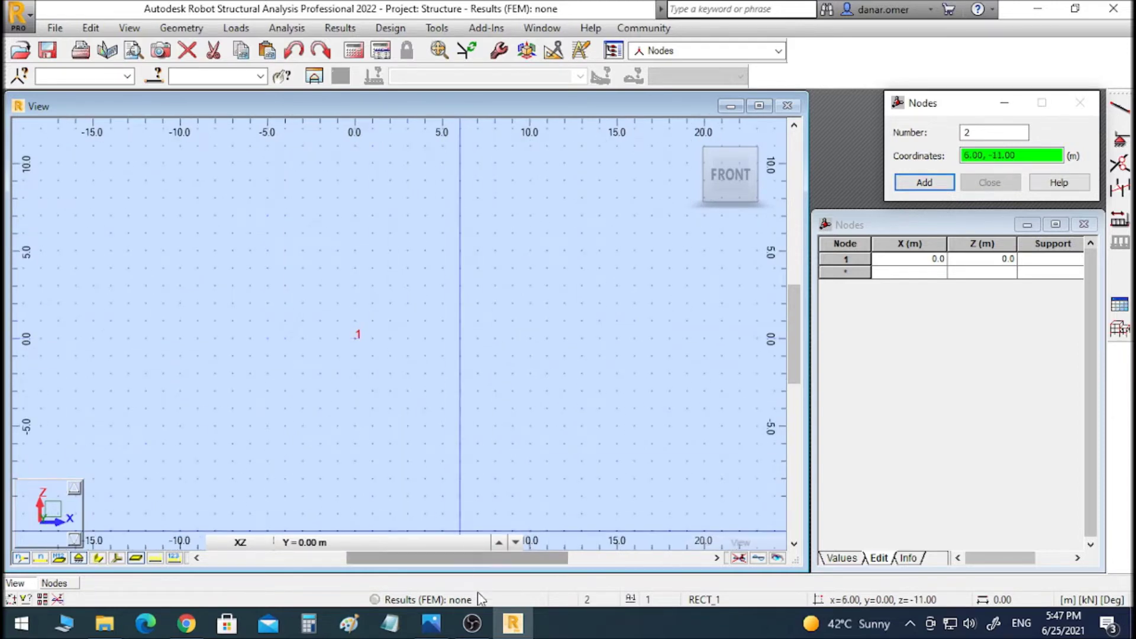
{"action": "left_click", "coordinate": [426, 628]}
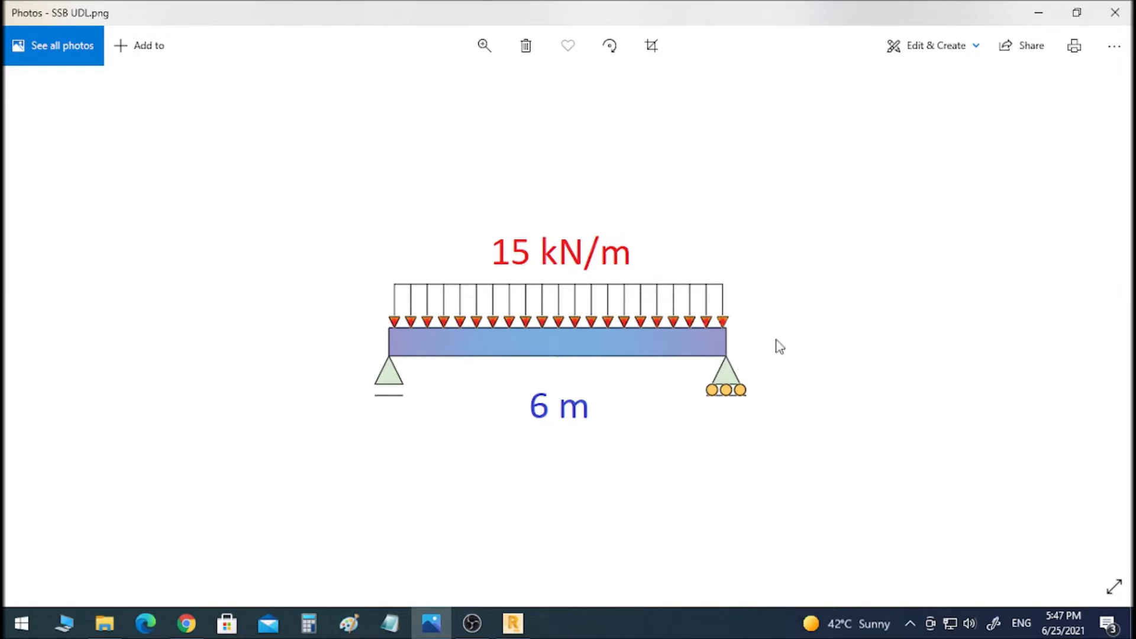
Minimise the SSB UDL.png photo to return to the Robot model
{"action": "left_click", "coordinate": [1039, 13]}
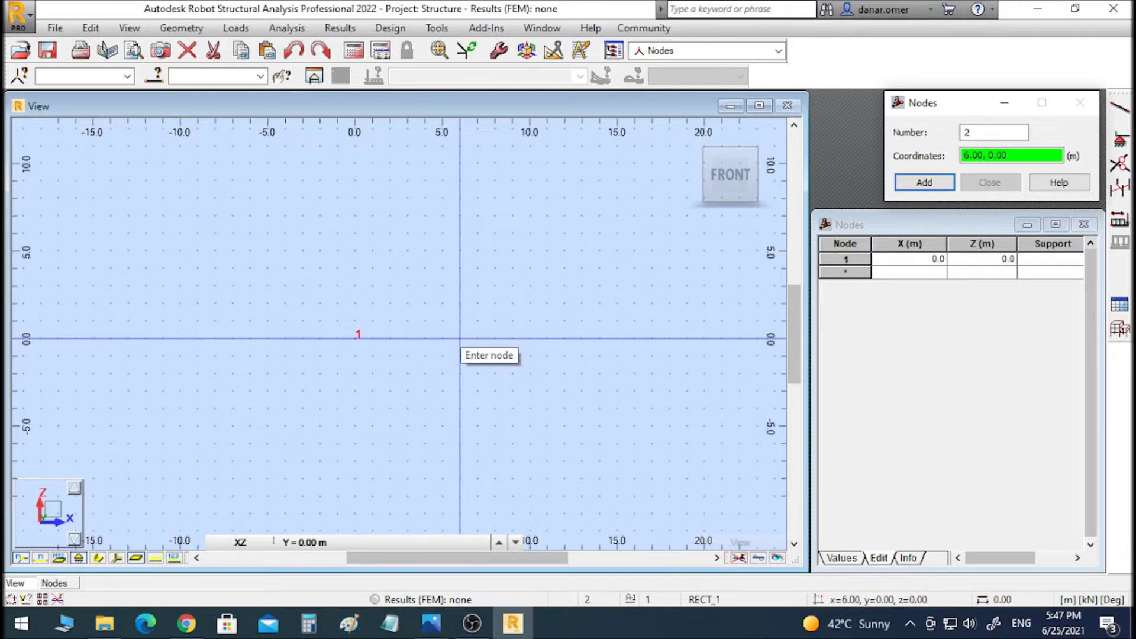
{"action": "left_click", "coordinate": [460, 339]}
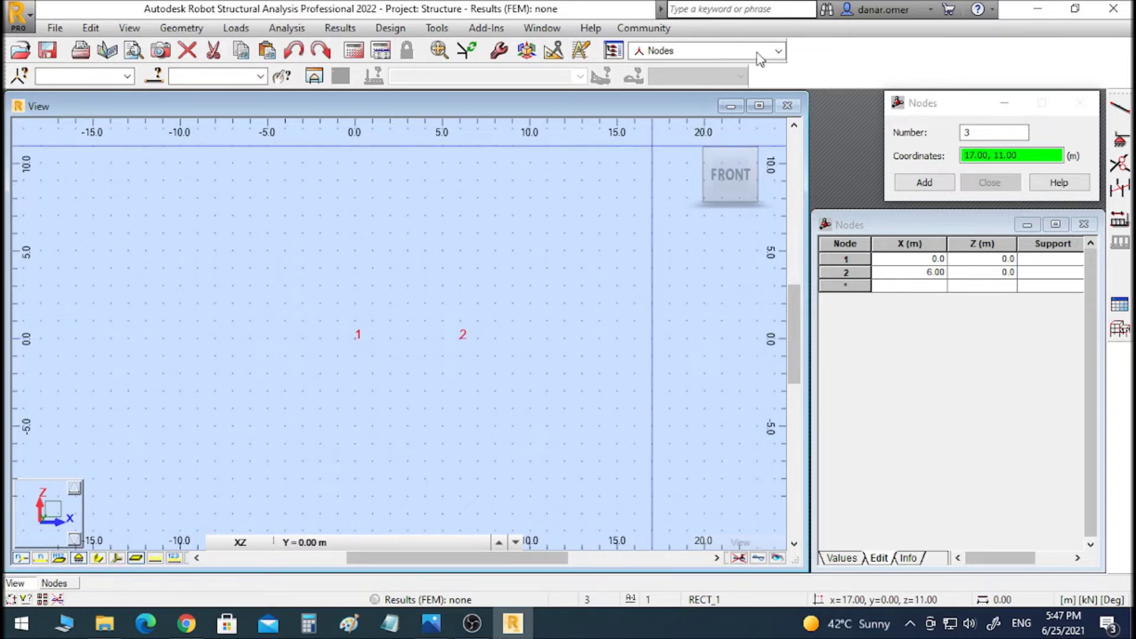
{"action": "left_click", "coordinate": [780, 51]}
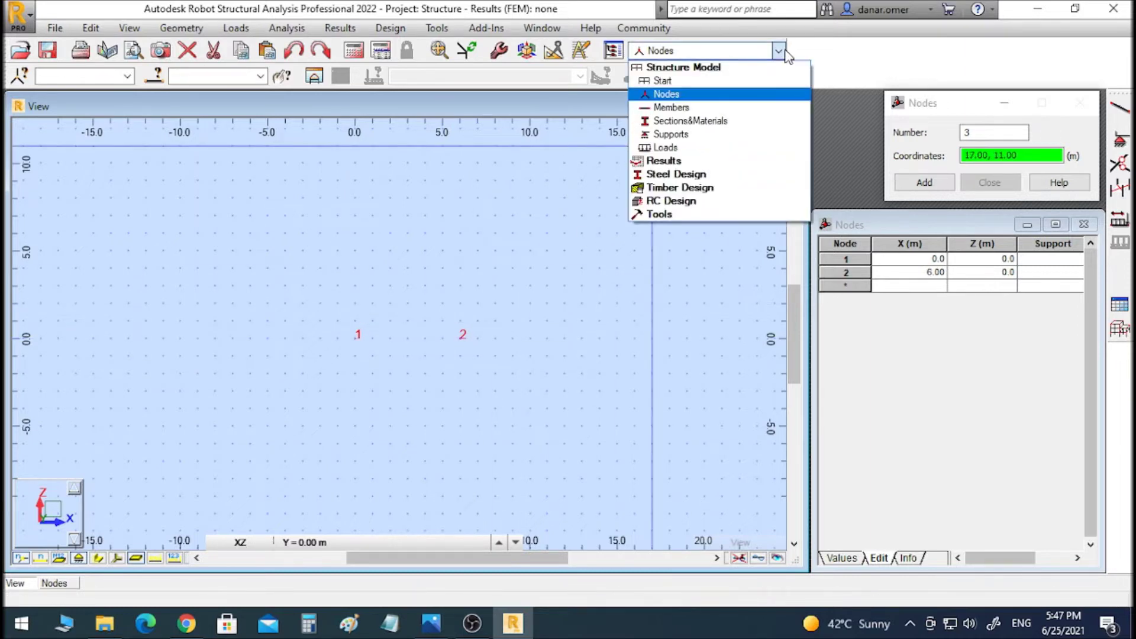
{"action": "left_click", "coordinate": [780, 51]}
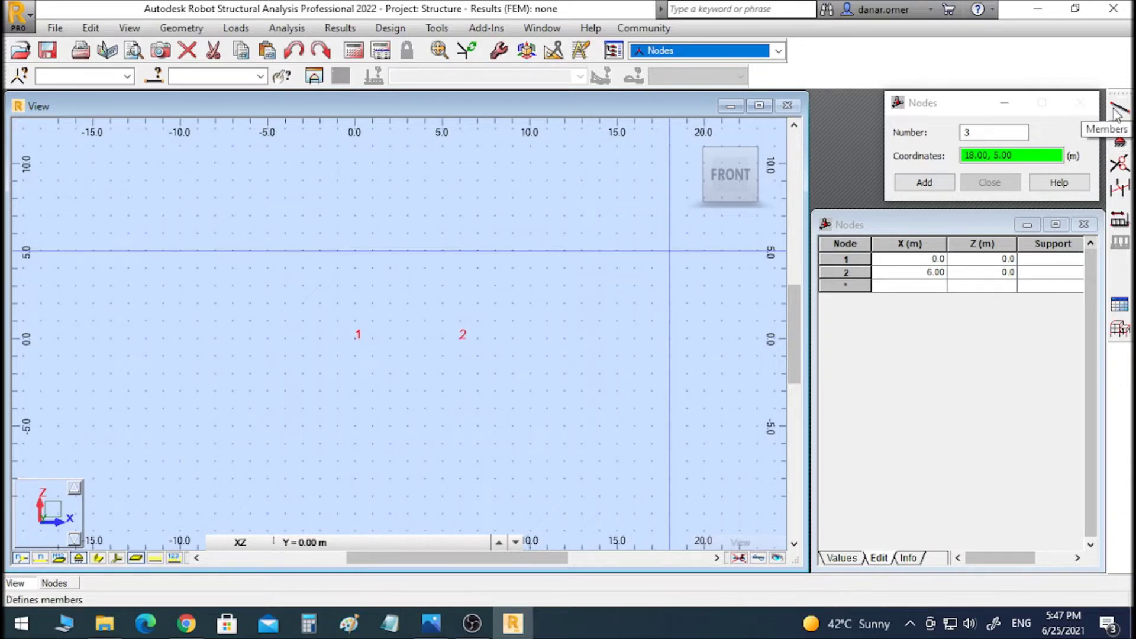
{"action": "left_click", "coordinate": [778, 51]}
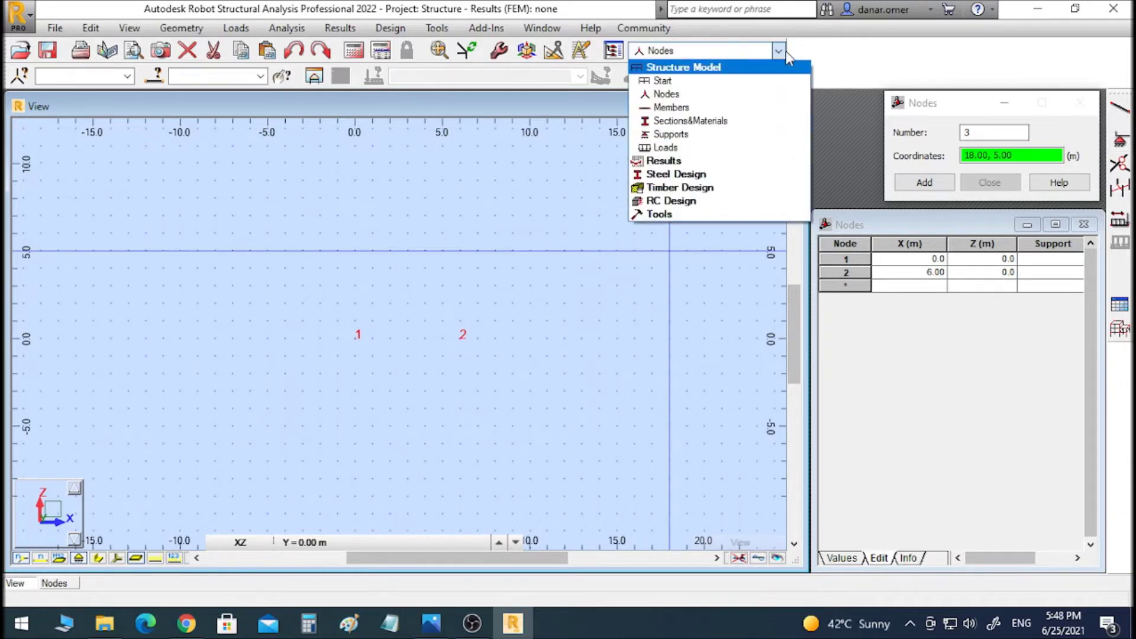
{"action": "left_click", "coordinate": [785, 51]}
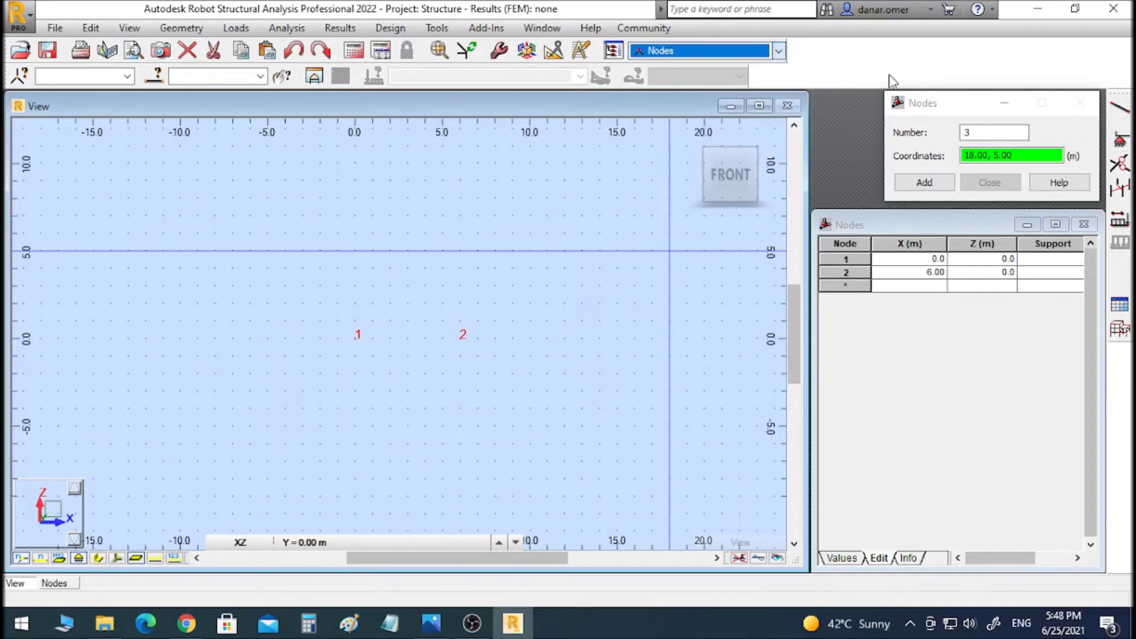
{"action": "left_click", "coordinate": [778, 51]}
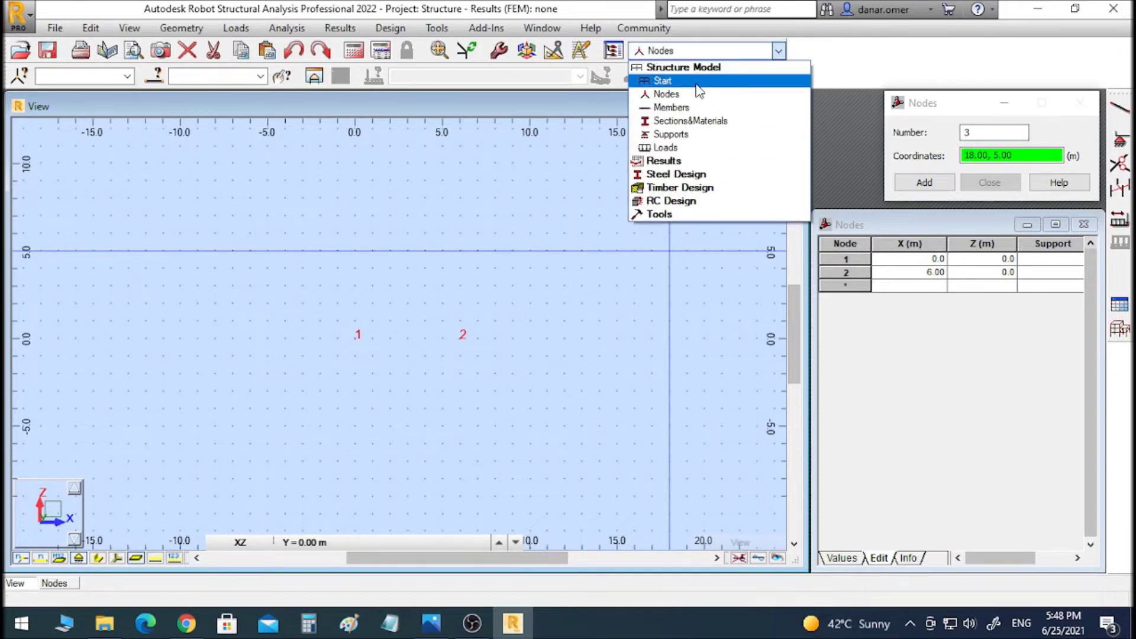
{"action": "left_click", "coordinate": [775, 51]}
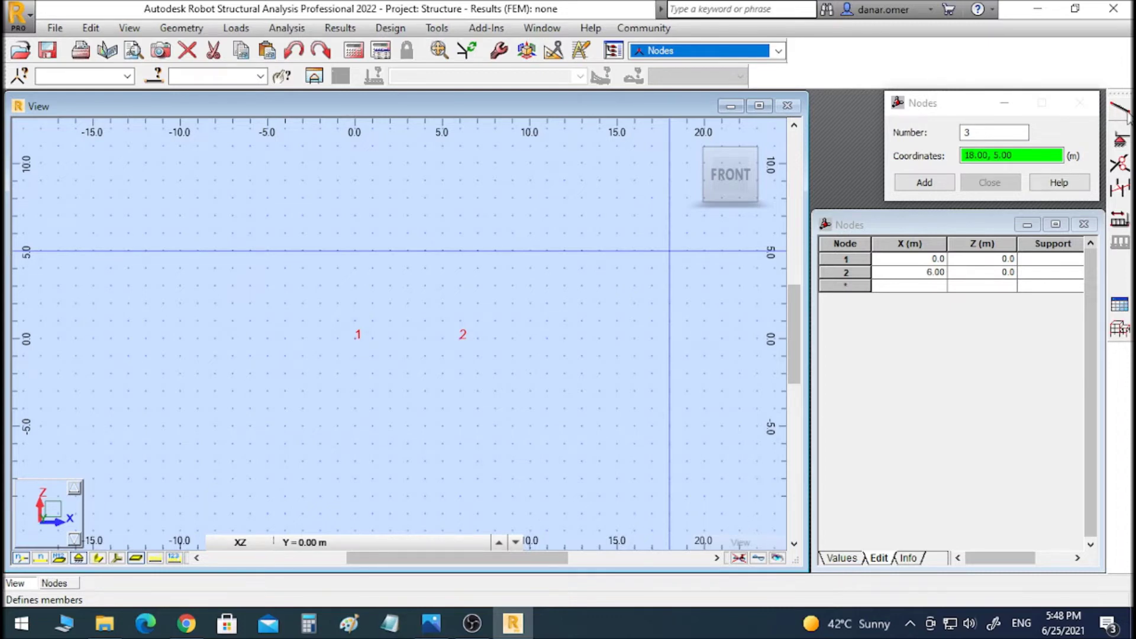
{"action": "left_click", "coordinate": [167, 29]}
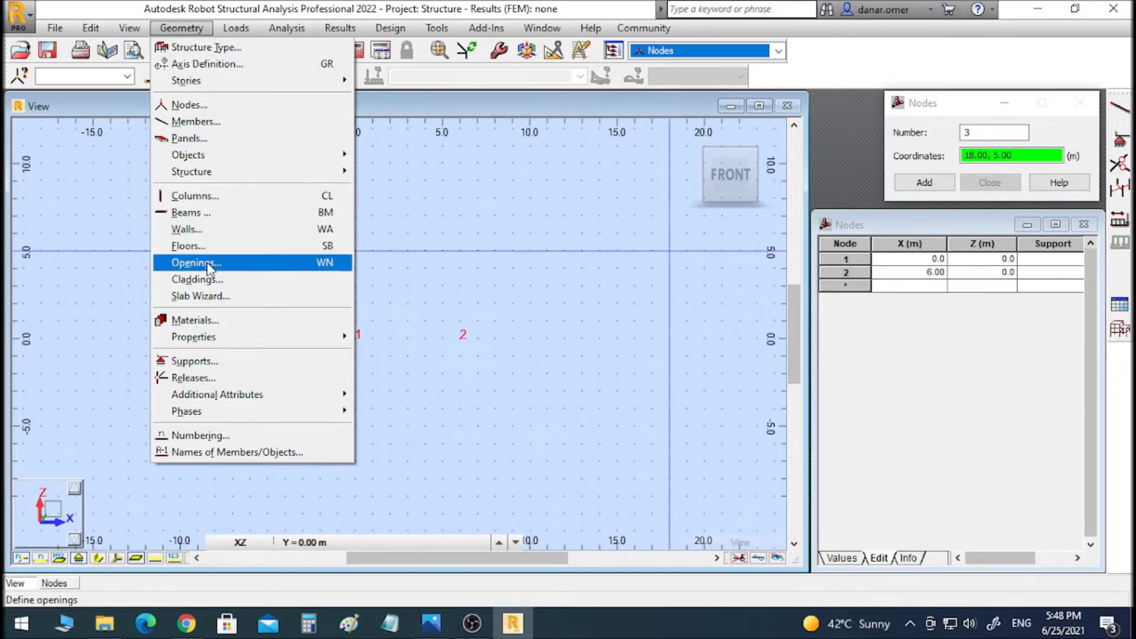
{"action": "mouse_move", "coordinate": [276, 157]}
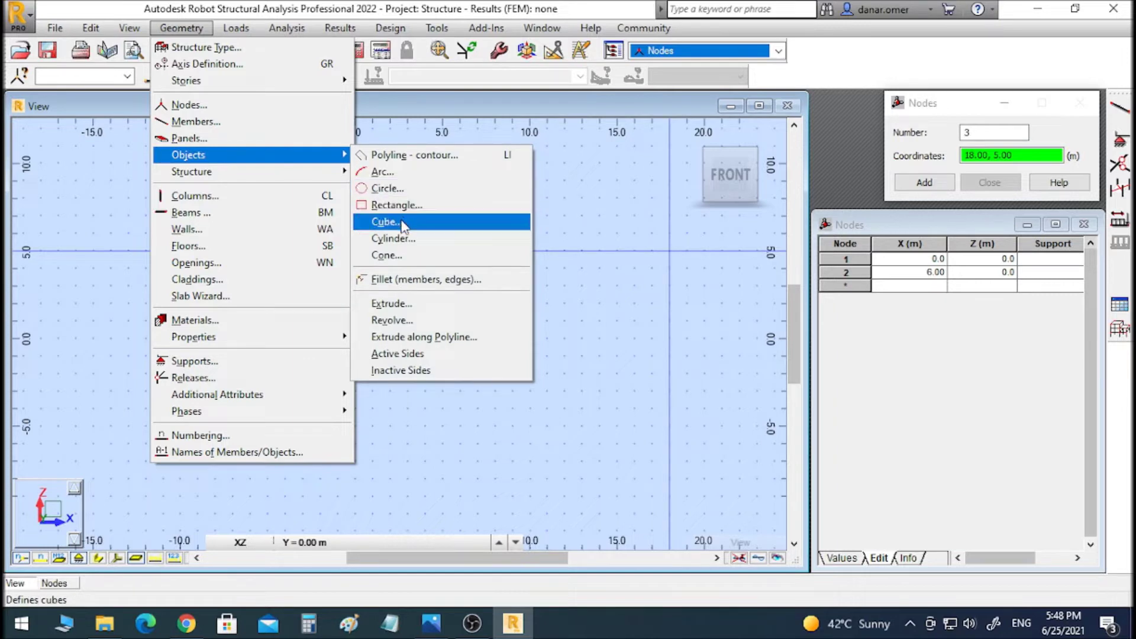
{"action": "mouse_move", "coordinate": [335, 27]}
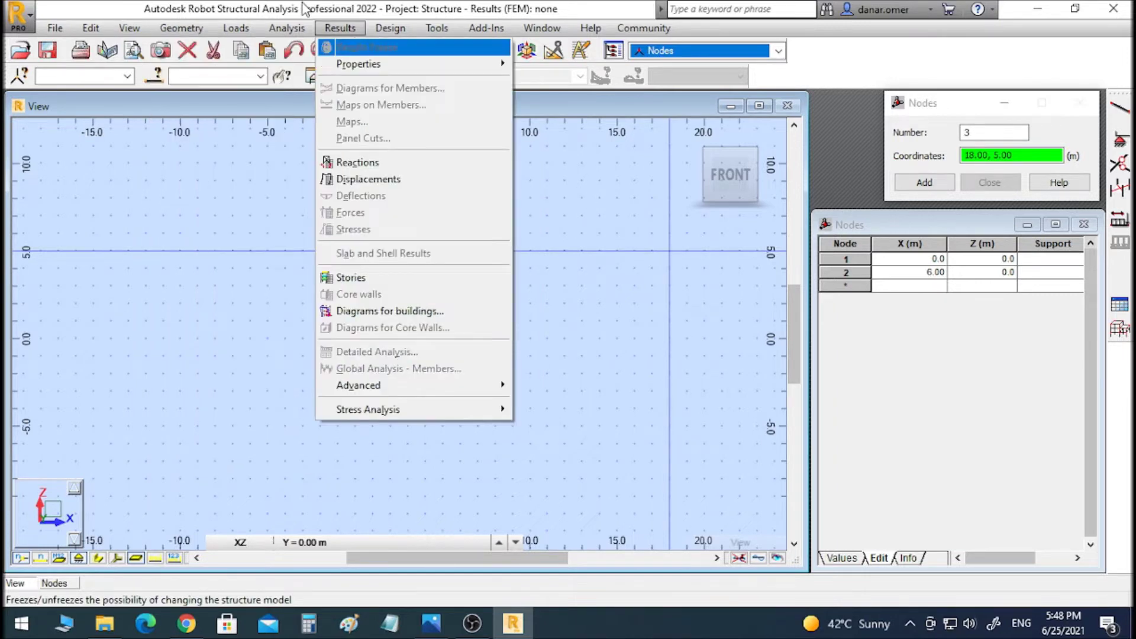
{"action": "left_click", "coordinate": [303, 9]}
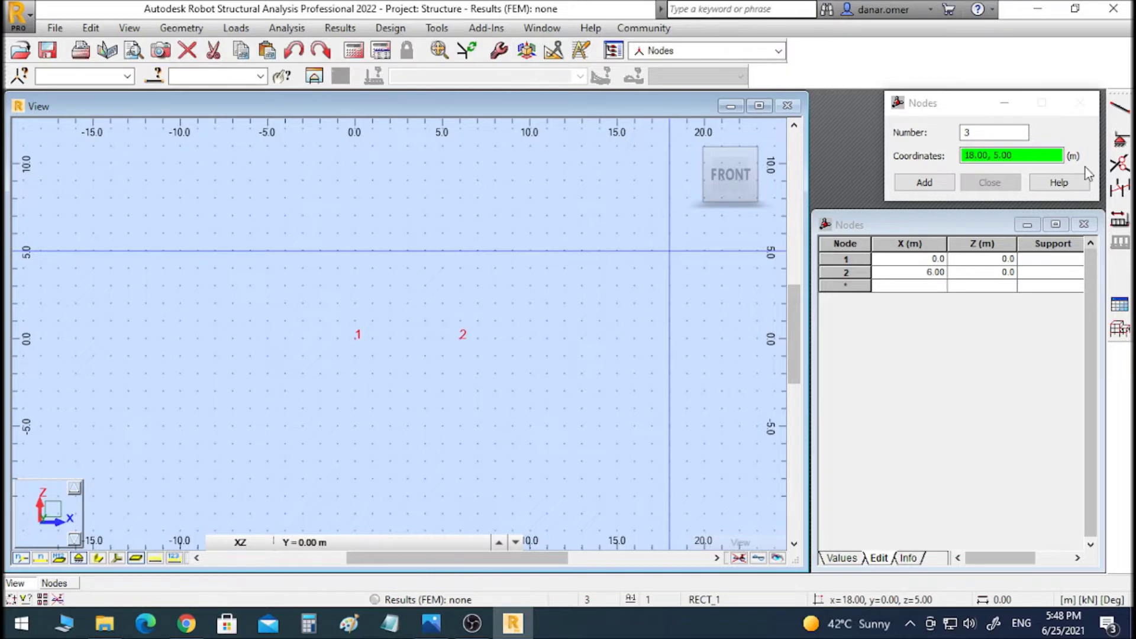
{"action": "left_click", "coordinate": [1123, 111]}
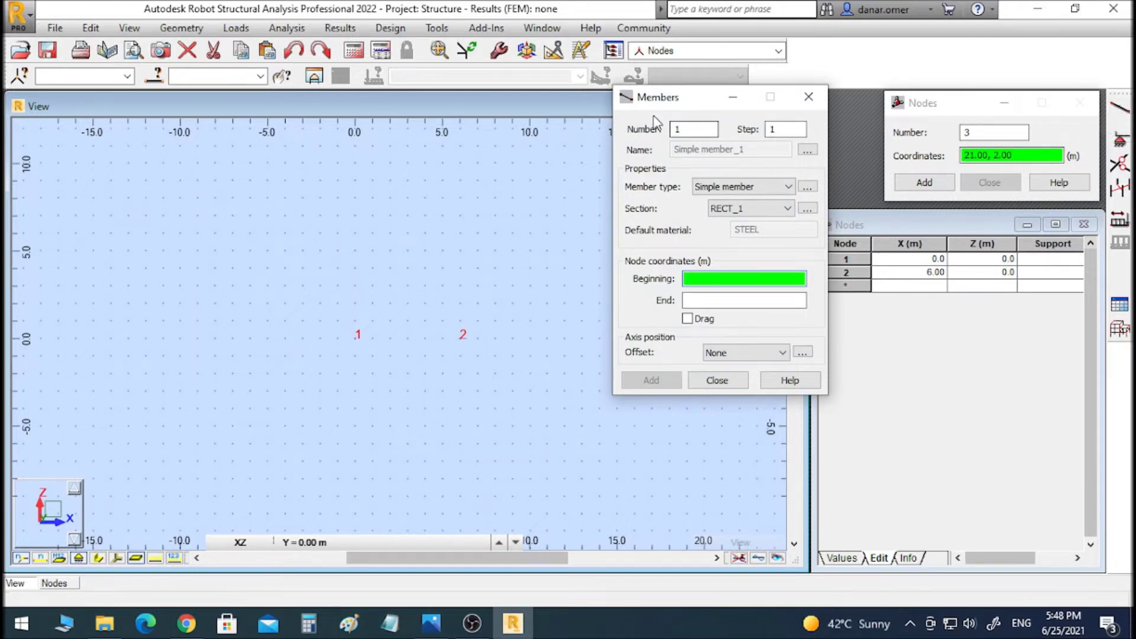
Create simple member 1 from node 1 to node 2 as the 6 m beam
{"action": "left_click_drag", "start_coordinate": [668, 104], "coordinate": [701, 108]}
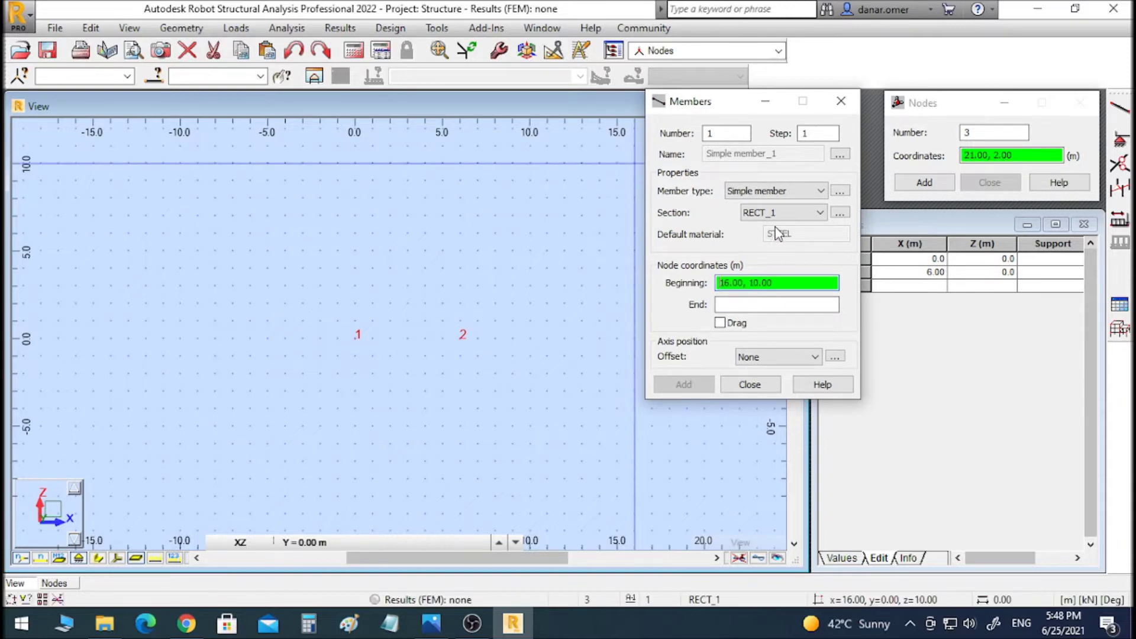
{"action": "left_click", "coordinate": [787, 190]}
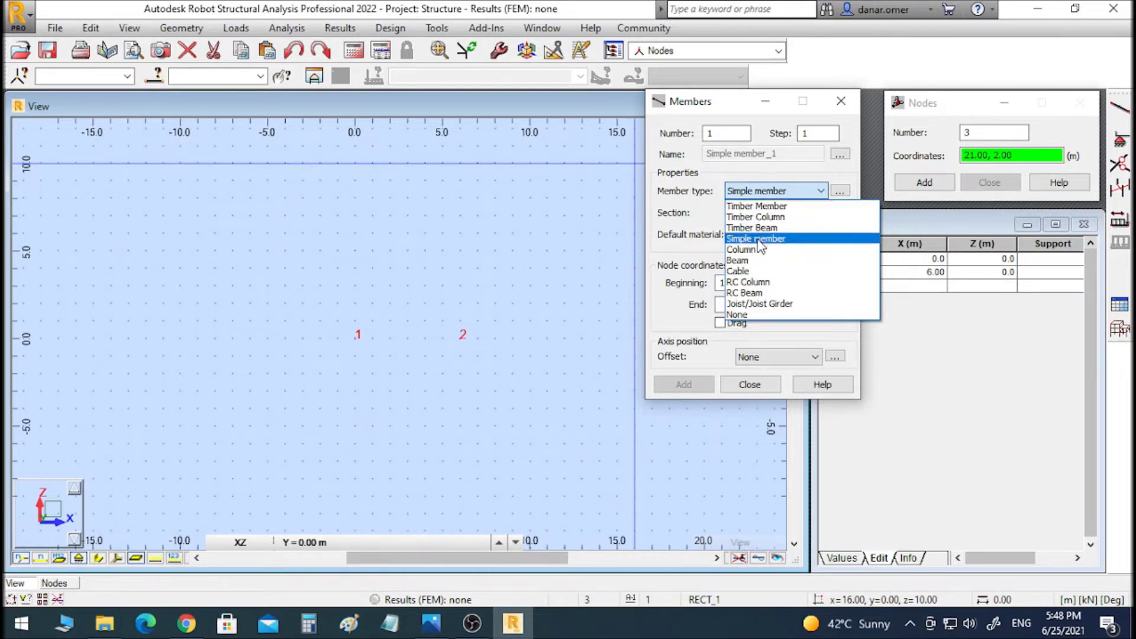
{"action": "left_click", "coordinate": [768, 190]}
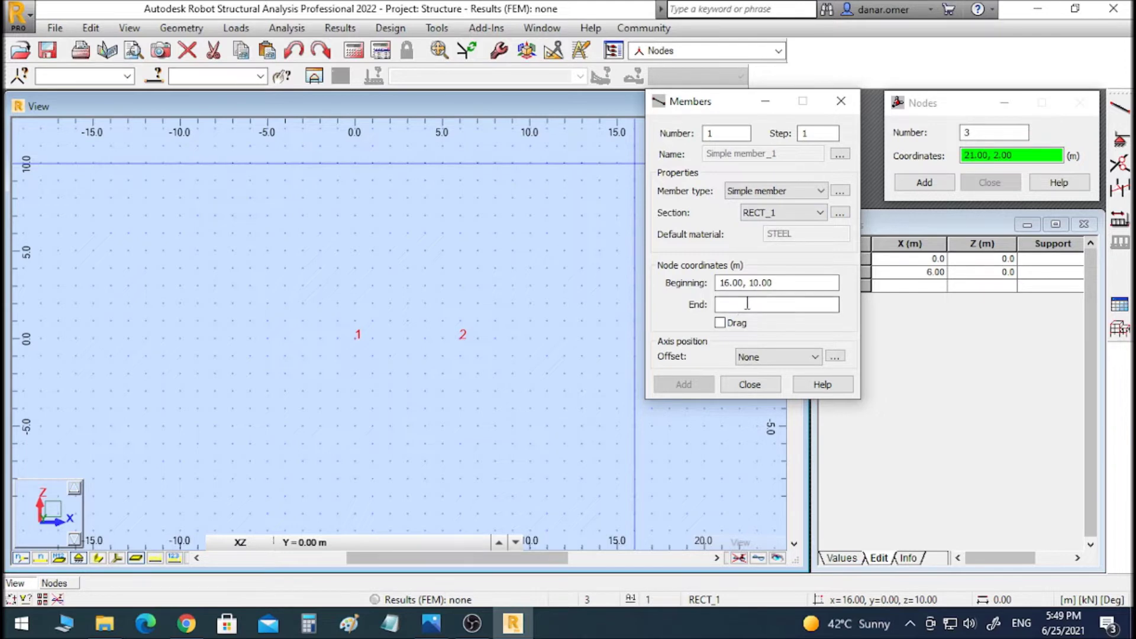
{"action": "left_click", "coordinate": [770, 284]}
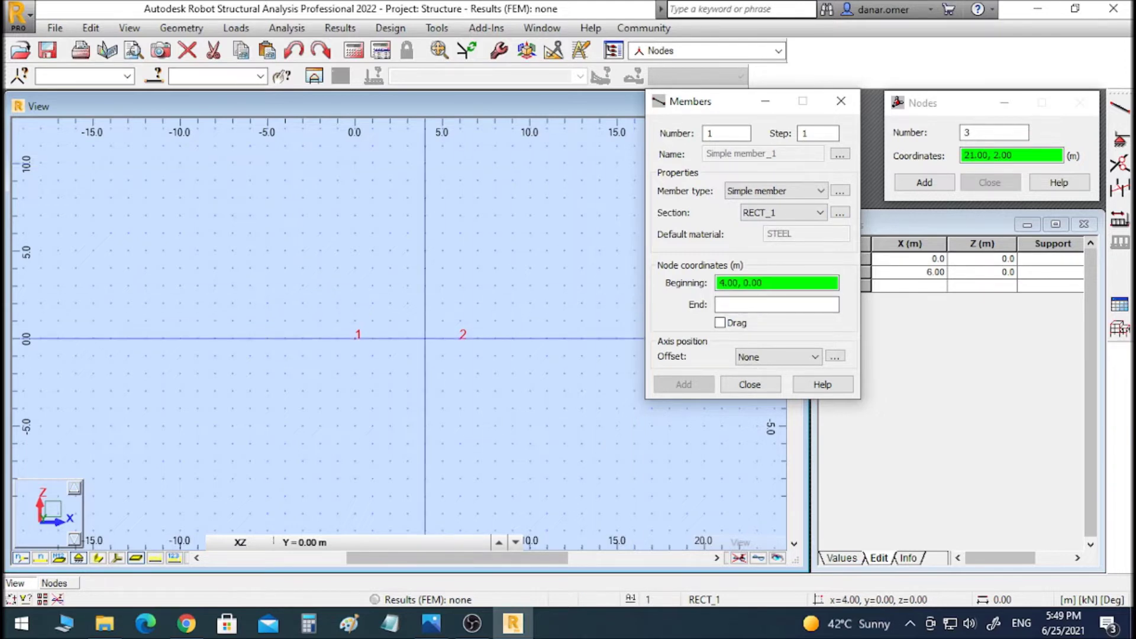
{"action": "left_click_drag", "start_coordinate": [790, 282], "coordinate": [708, 281]}
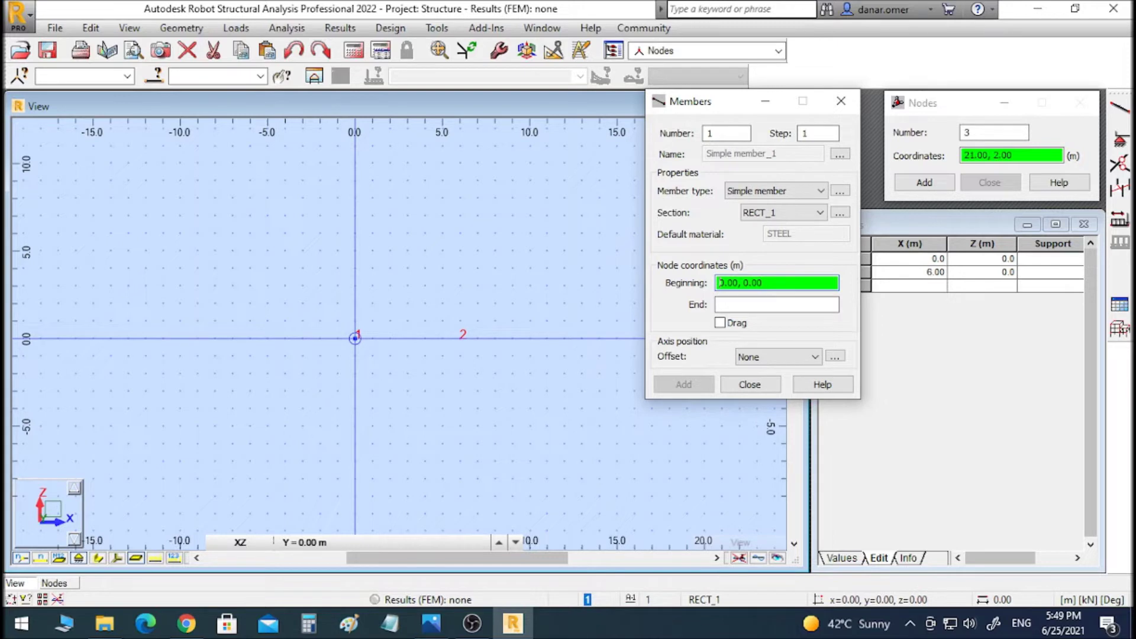
{"action": "left_click", "coordinate": [355, 338]}
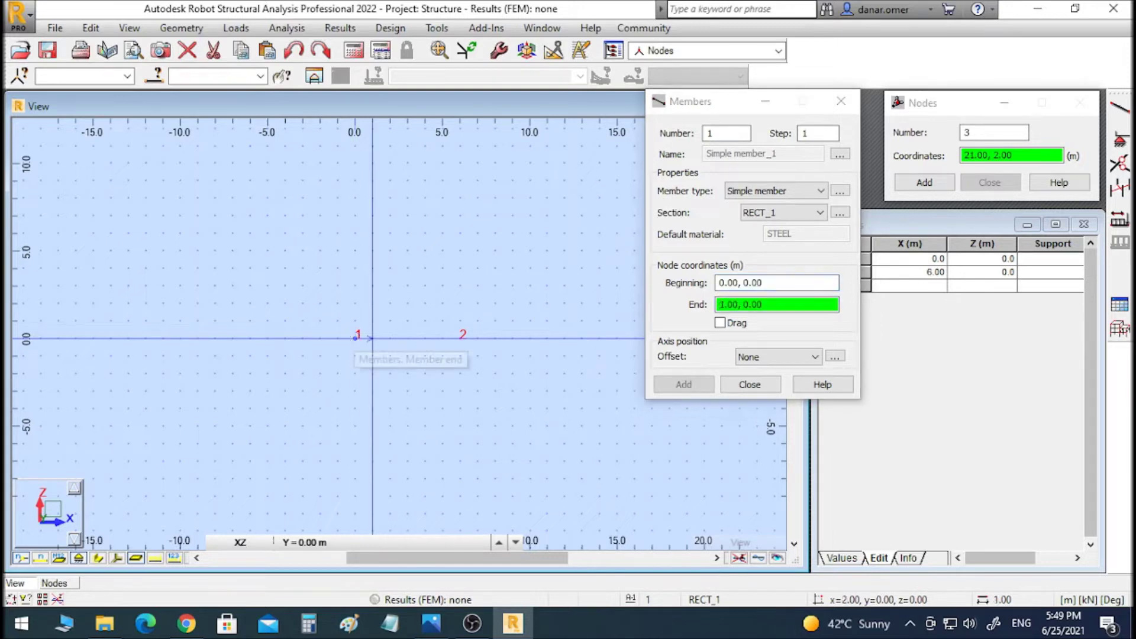
{"action": "left_click", "coordinate": [459, 338]}
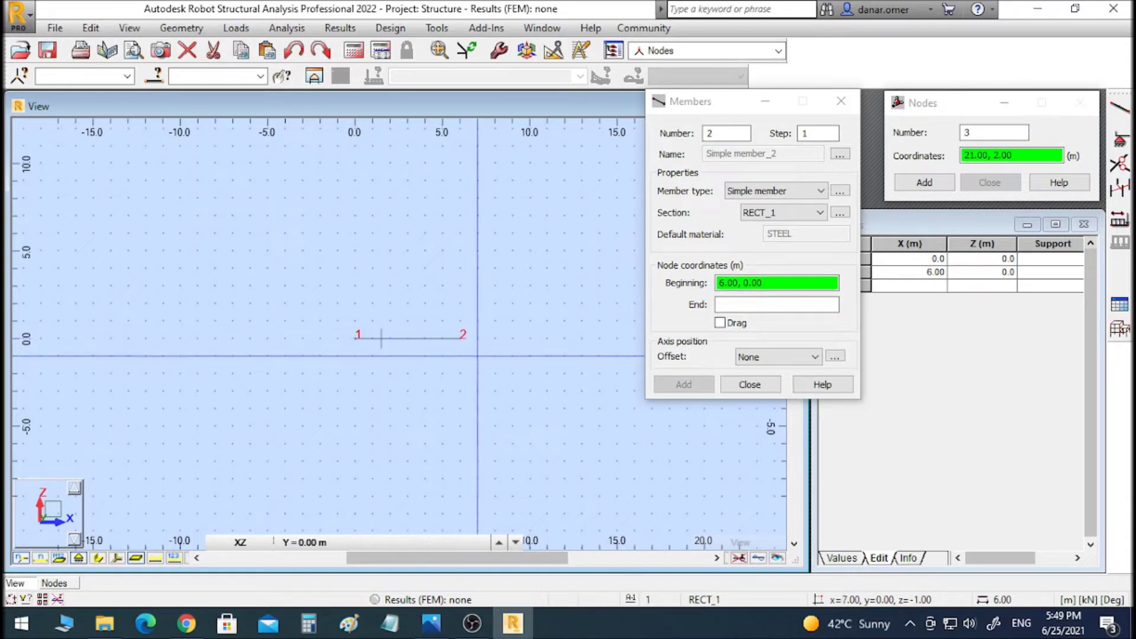
{"action": "left_click", "coordinate": [749, 385]}
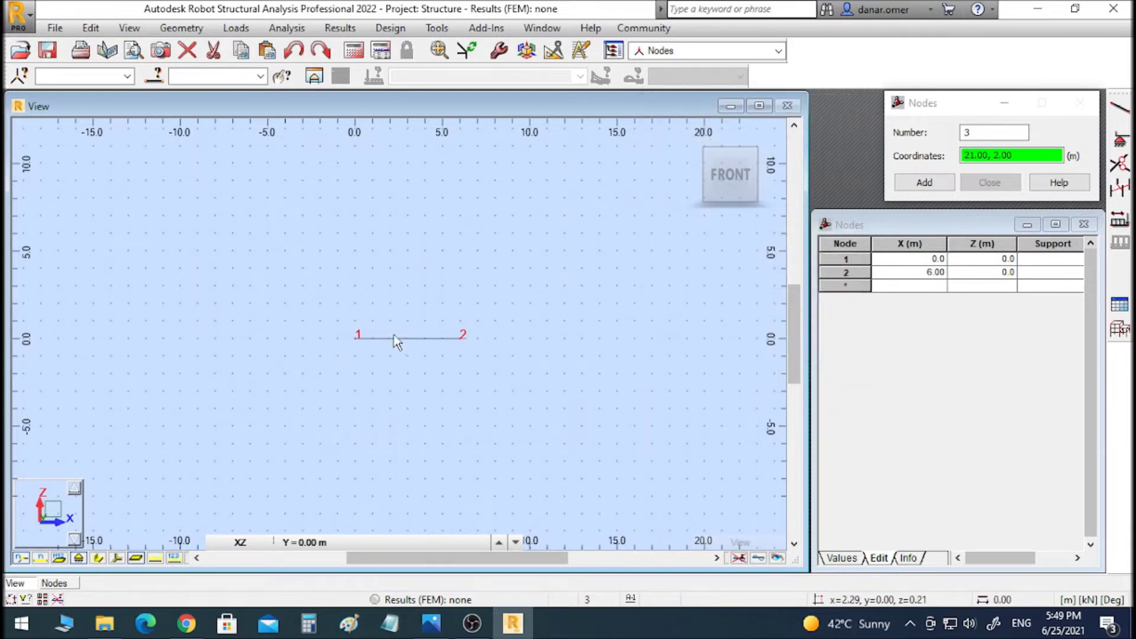
Switch via the Start layout to the Supports layout, zooming in on the beam
{"action": "left_click", "coordinate": [780, 50]}
{"action": "left_click", "coordinate": [665, 82]}
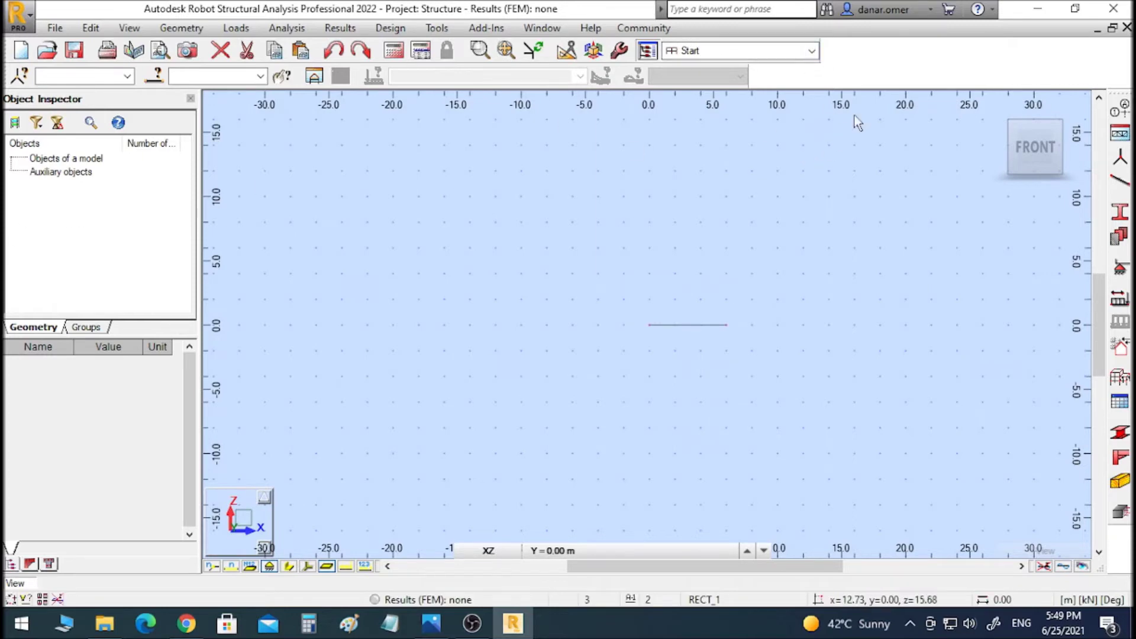
{"action": "left_click", "coordinate": [811, 51]}
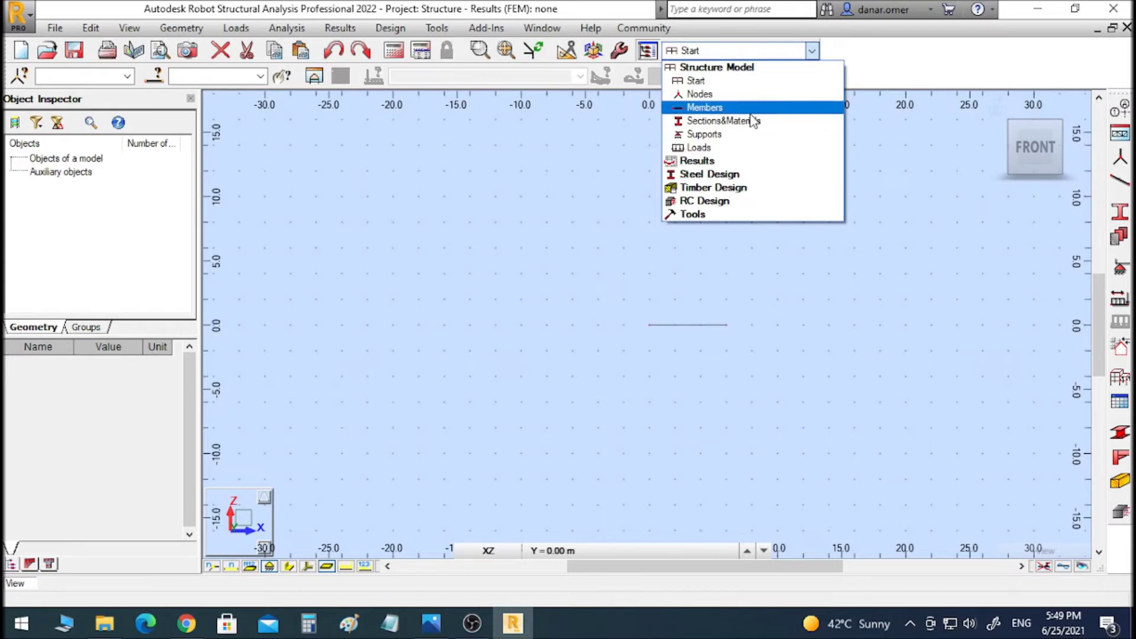
{"action": "left_click", "coordinate": [811, 51]}
{"action": "scroll", "coordinate": [689, 311], "scroll_direction": "up", "scroll_amount": 3}
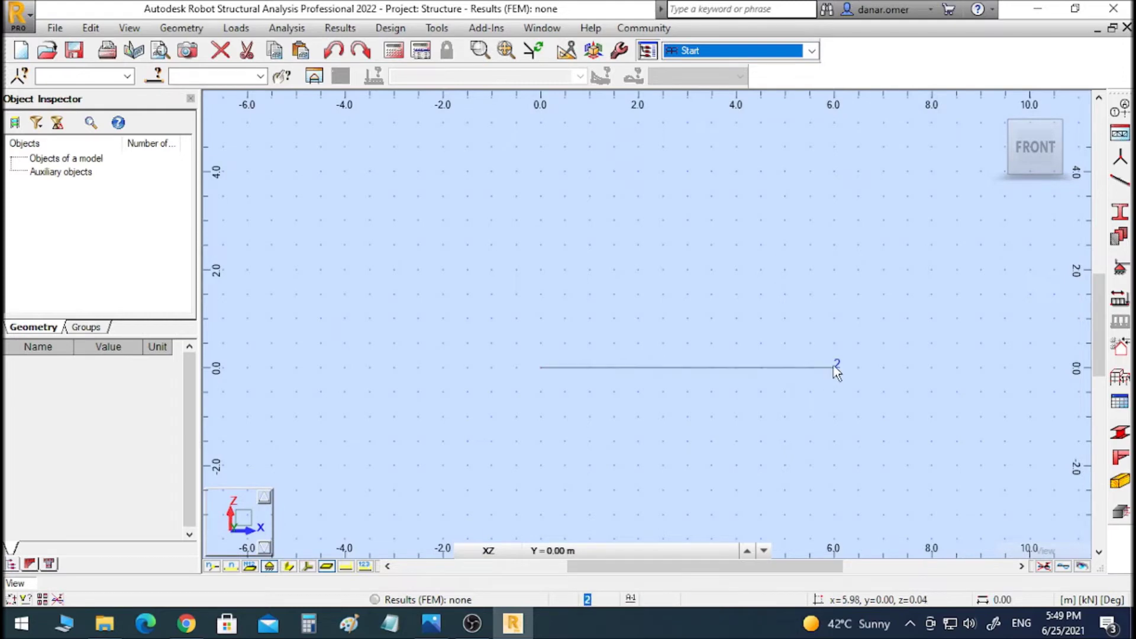
{"action": "left_click", "coordinate": [812, 52]}
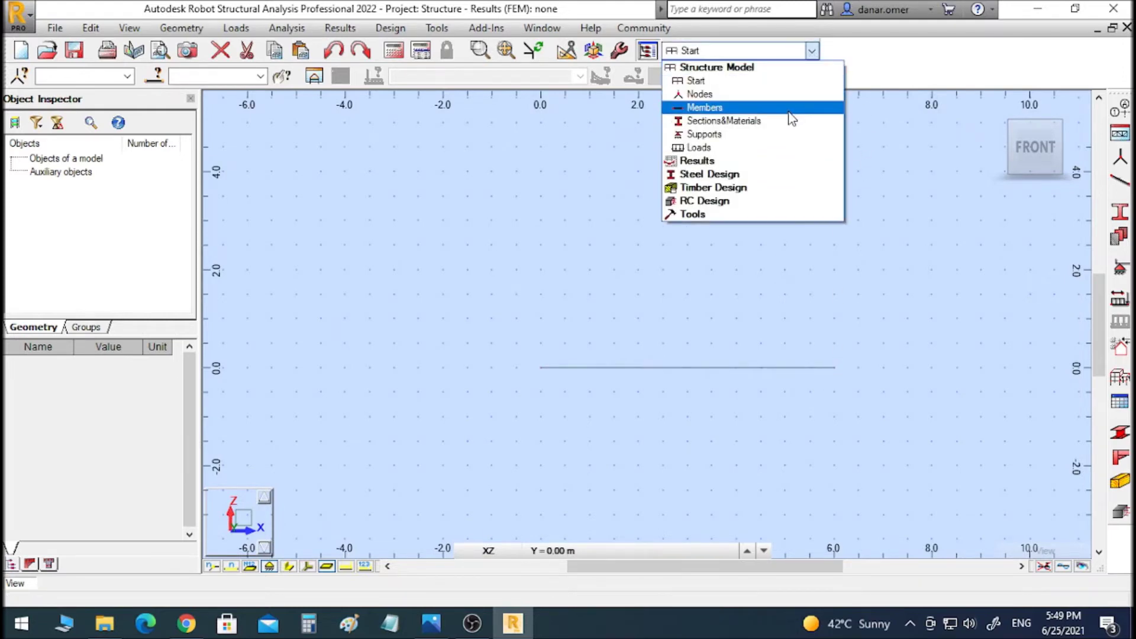
{"action": "left_click", "coordinate": [698, 136]}
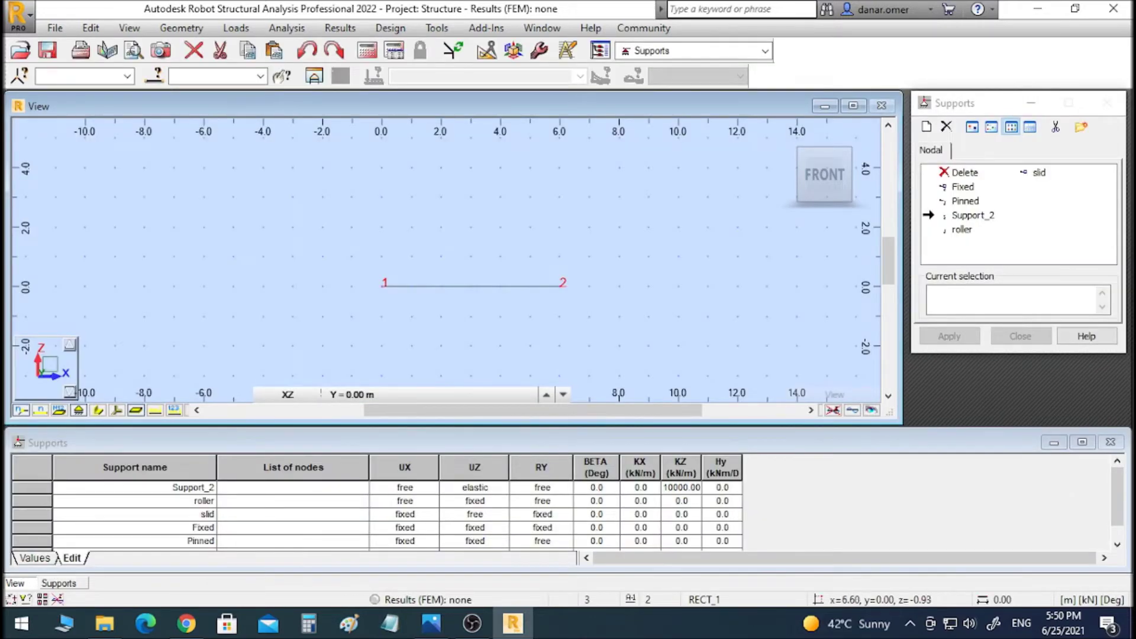
Assign a Pinned support at node 1 and a roller support at node 2
{"action": "left_click", "coordinate": [447, 635]}
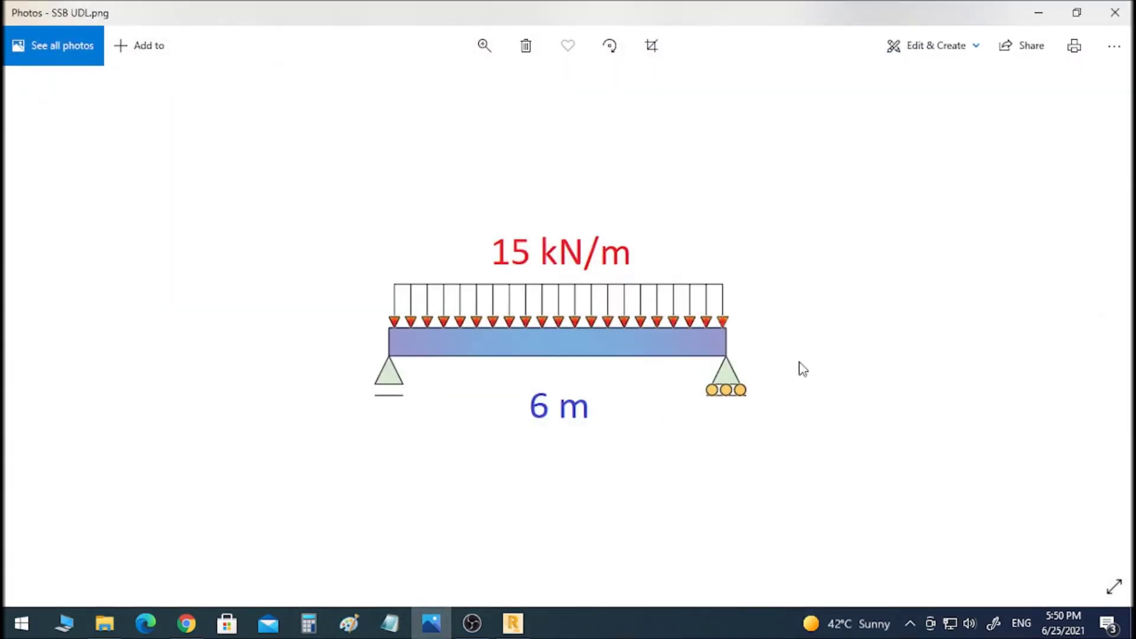
{"action": "left_click", "coordinate": [1042, 17]}
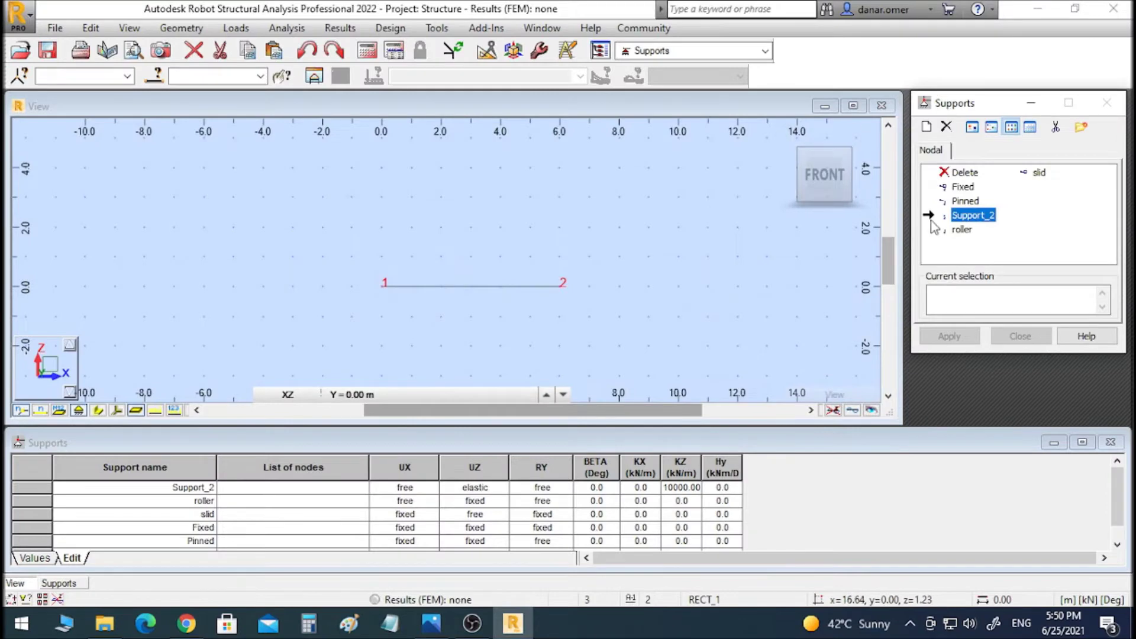
{"action": "left_click", "coordinate": [964, 201]}
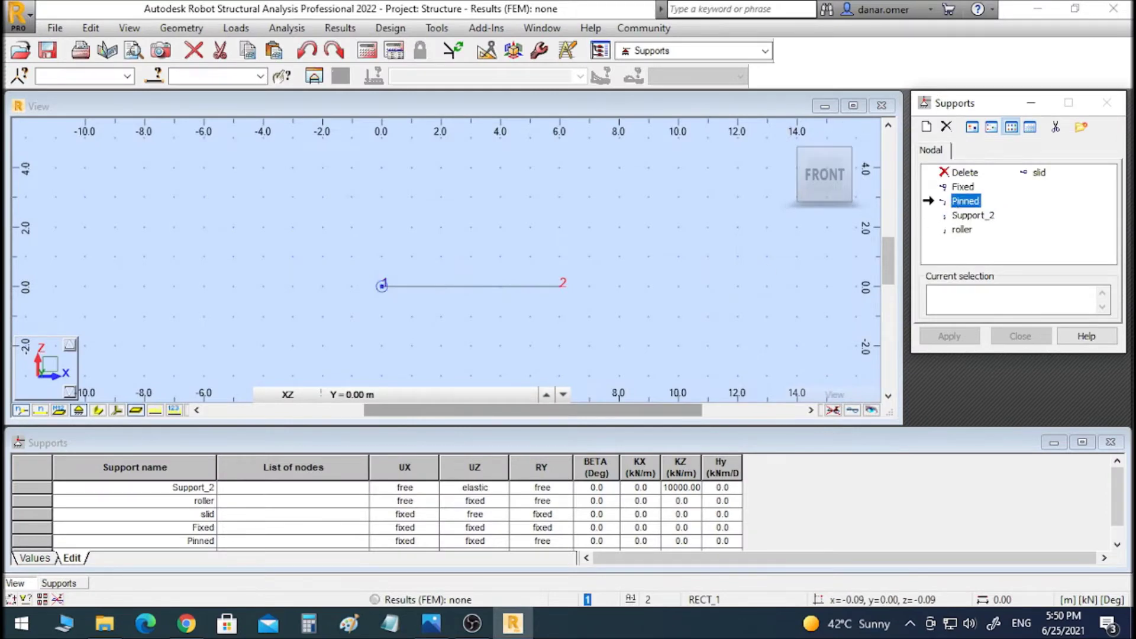
{"action": "left_click", "coordinate": [383, 285]}
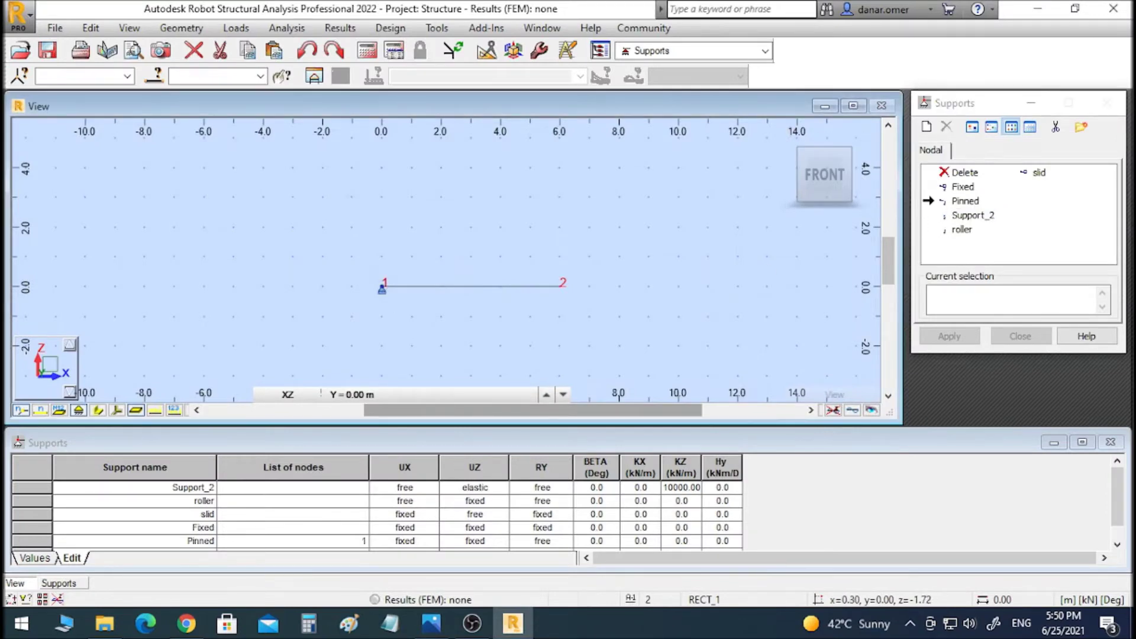
{"action": "left_click", "coordinate": [962, 232]}
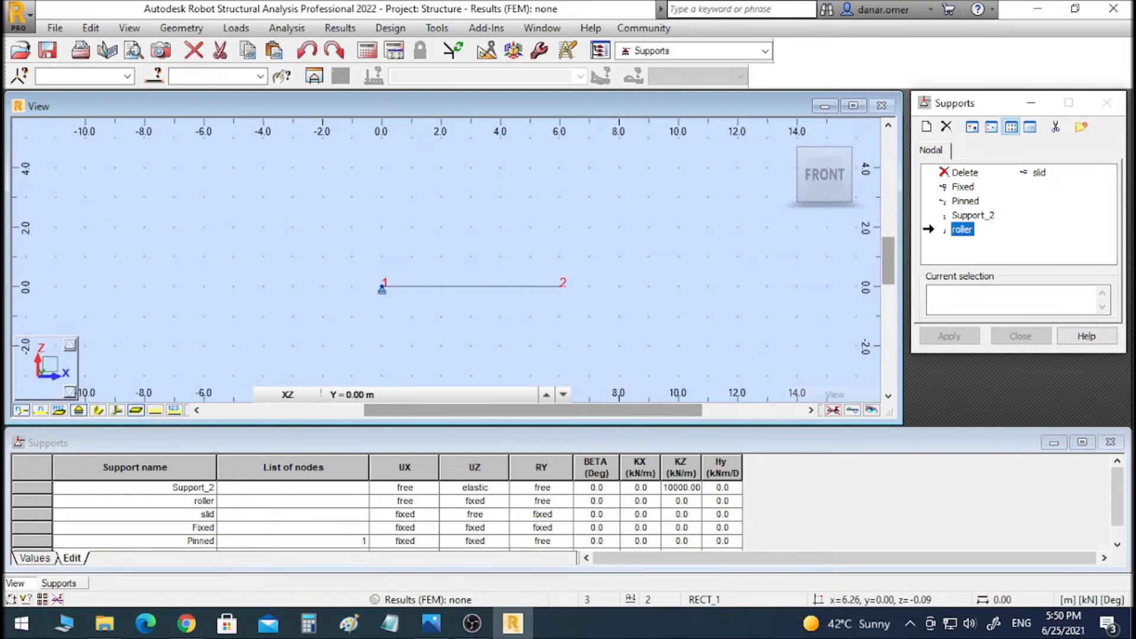
{"action": "left_click", "coordinate": [560, 286]}
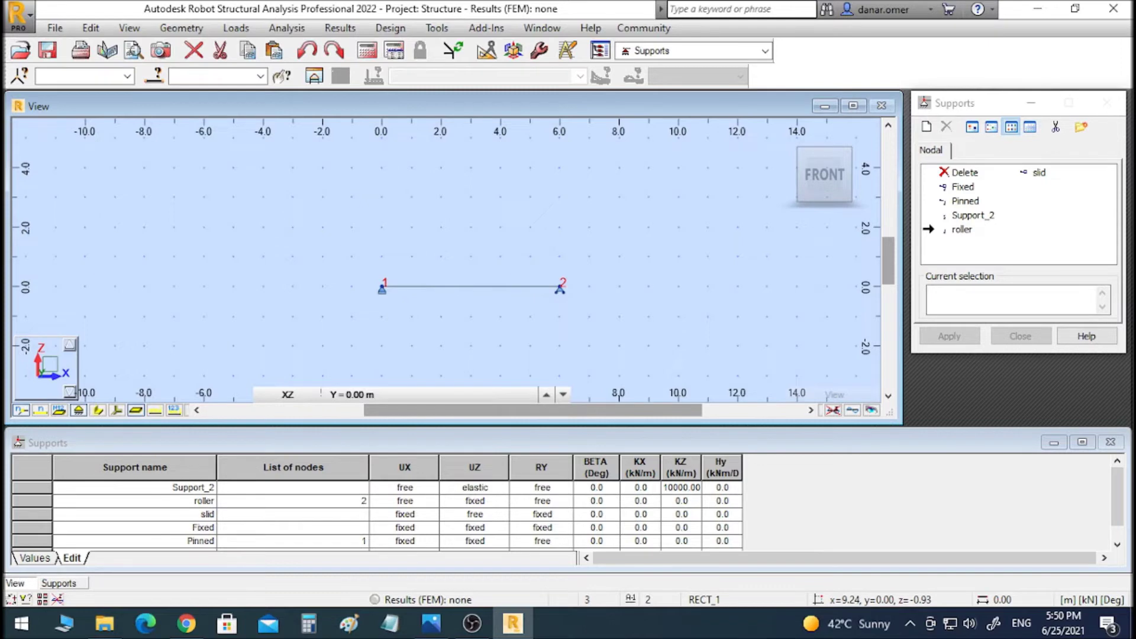
{"action": "left_click", "coordinate": [765, 51]}
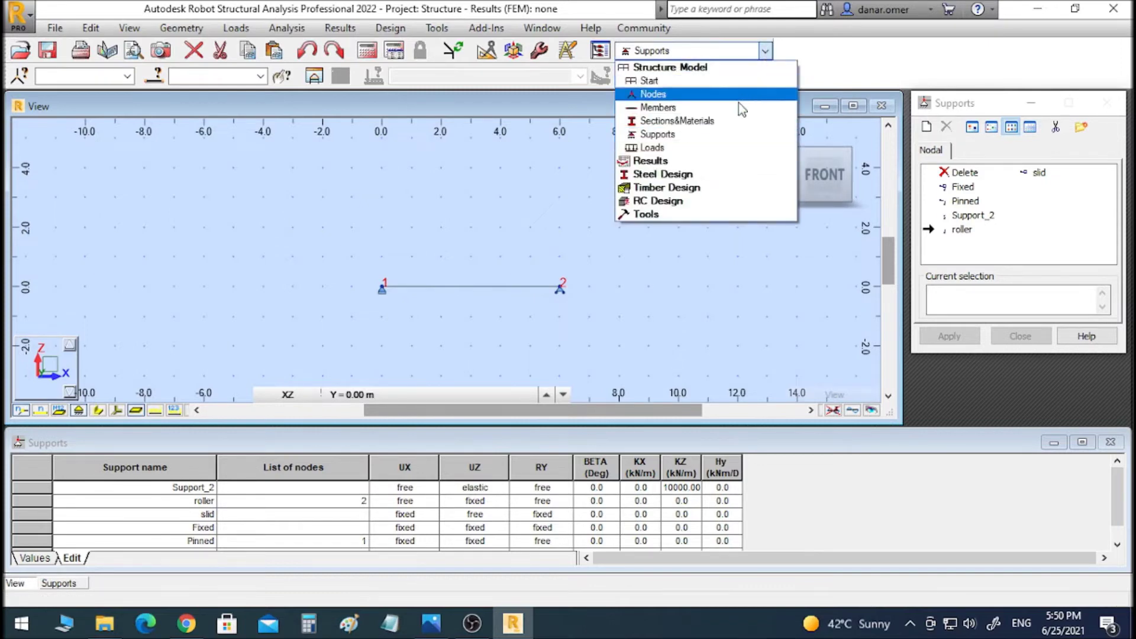
Switch to the Loads workspace layout
{"action": "left_click", "coordinate": [654, 148]}
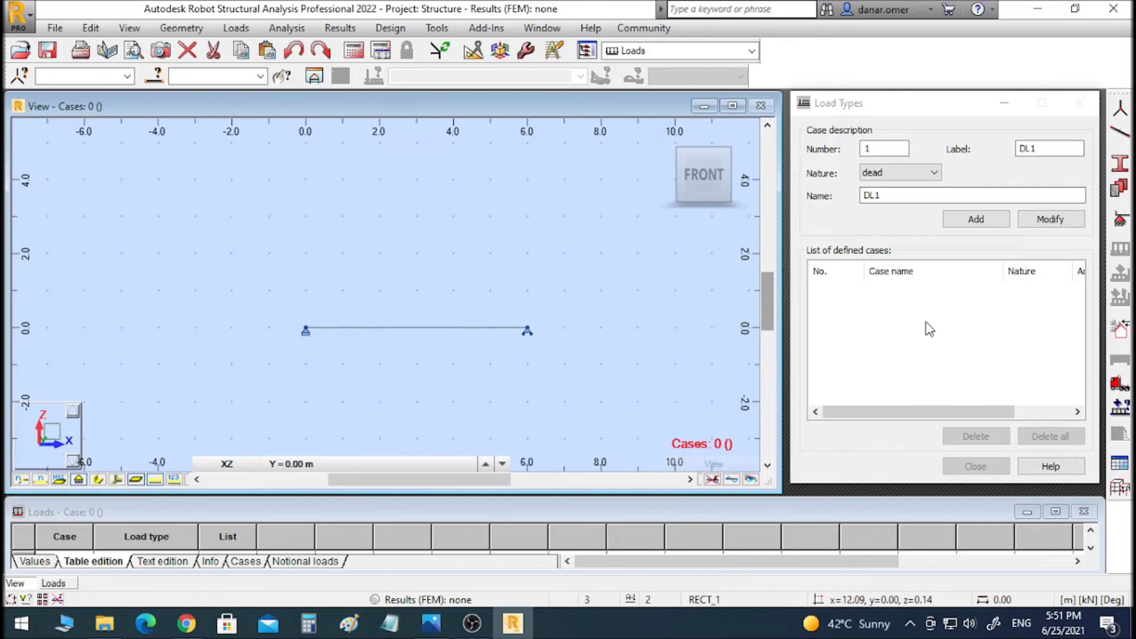
Add dead load case DL1 and enlarge the Loads table to show its self-weight row
{"action": "left_click", "coordinate": [926, 173]}
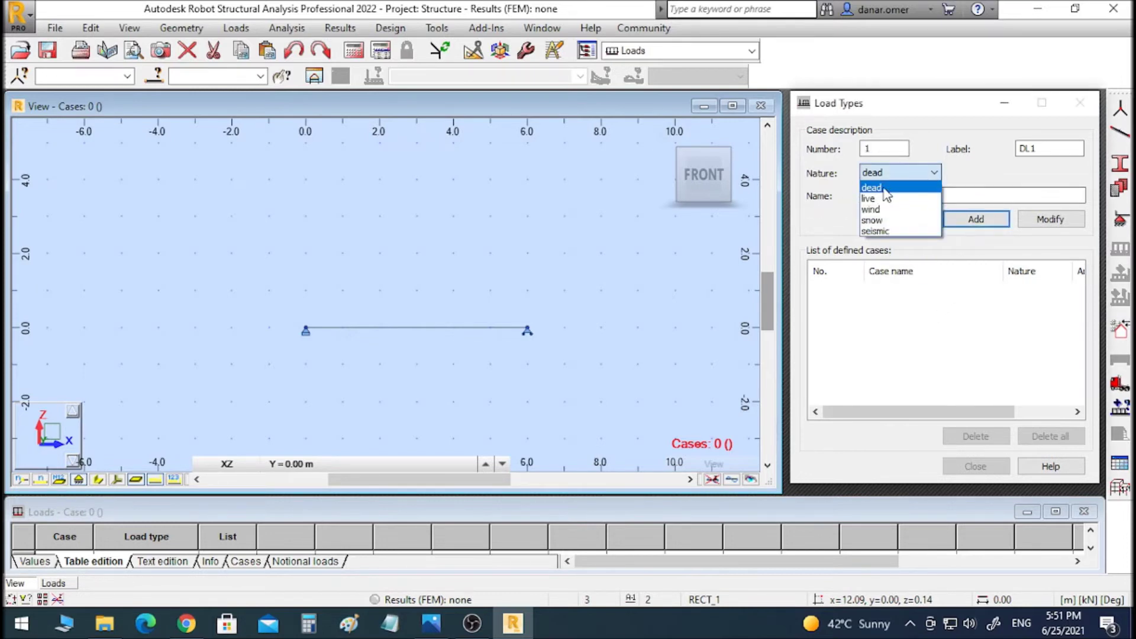
{"action": "left_click", "coordinate": [882, 188]}
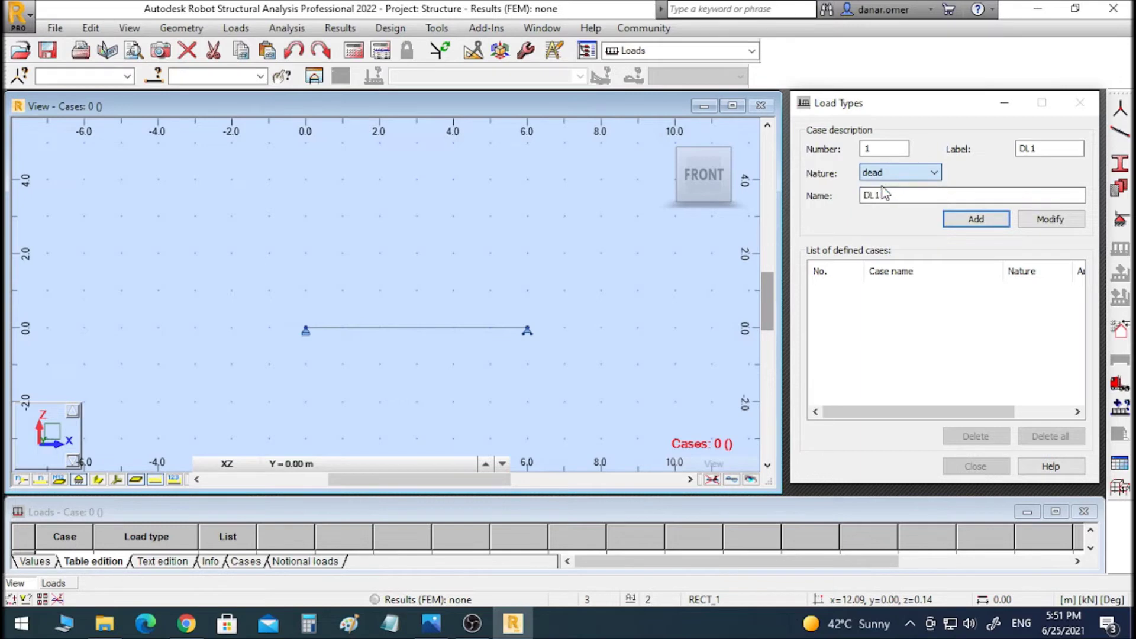
{"action": "left_click", "coordinate": [904, 195]}
{"action": "left_click", "coordinate": [975, 223]}
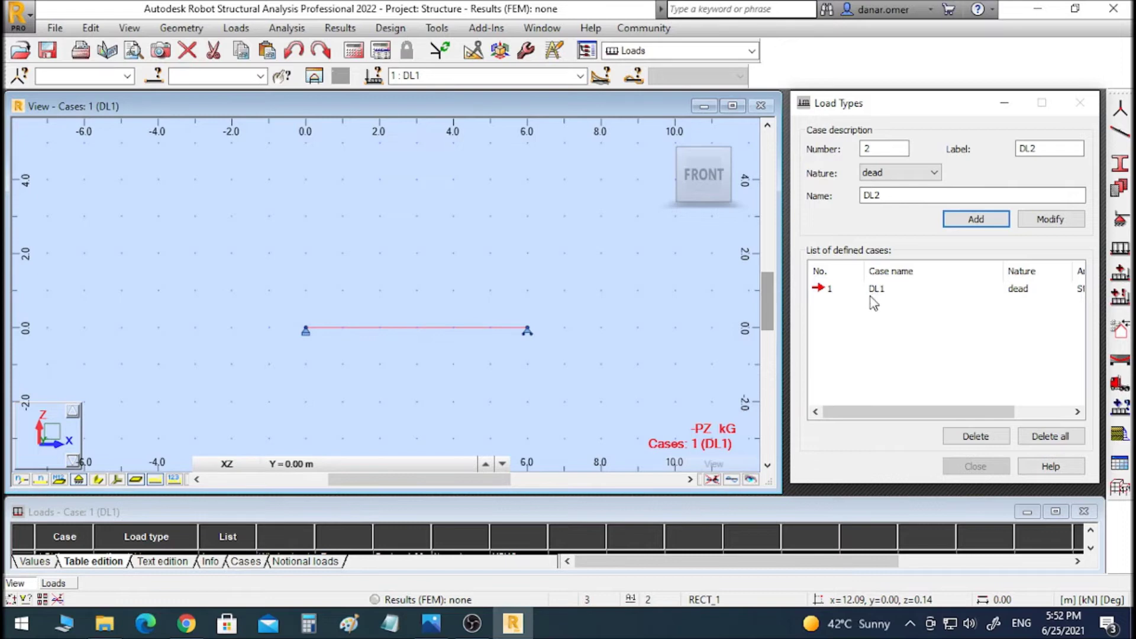
{"action": "left_click_drag", "start_coordinate": [613, 498], "coordinate": [610, 428]}
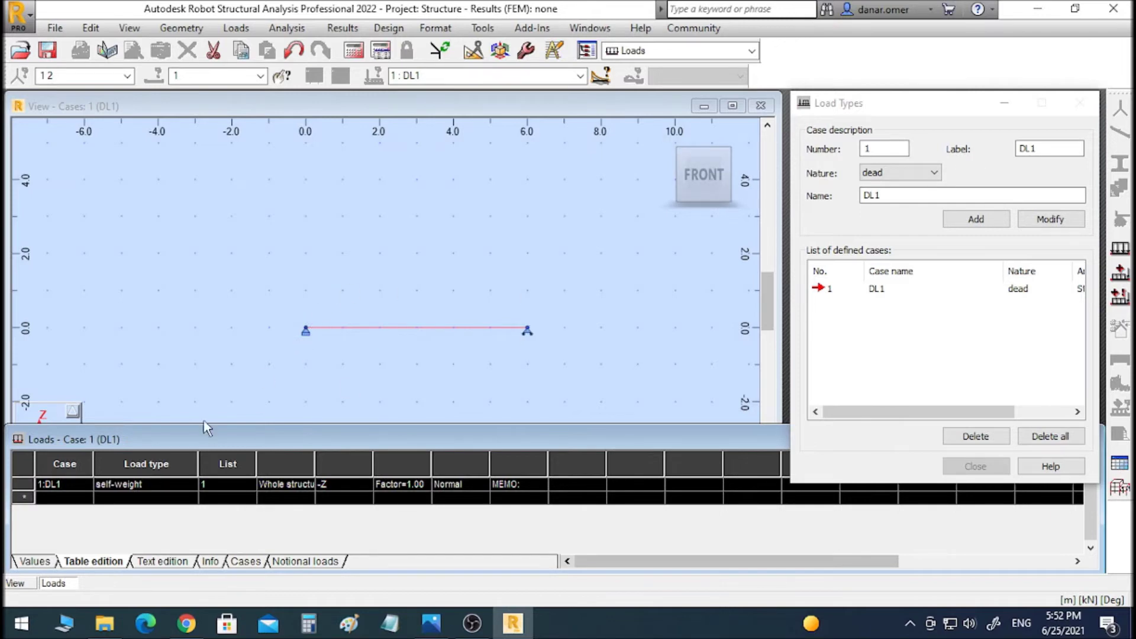
Delete the 1:DL1 self-weight row from the Loads table
{"action": "left_click", "coordinate": [27, 484]}
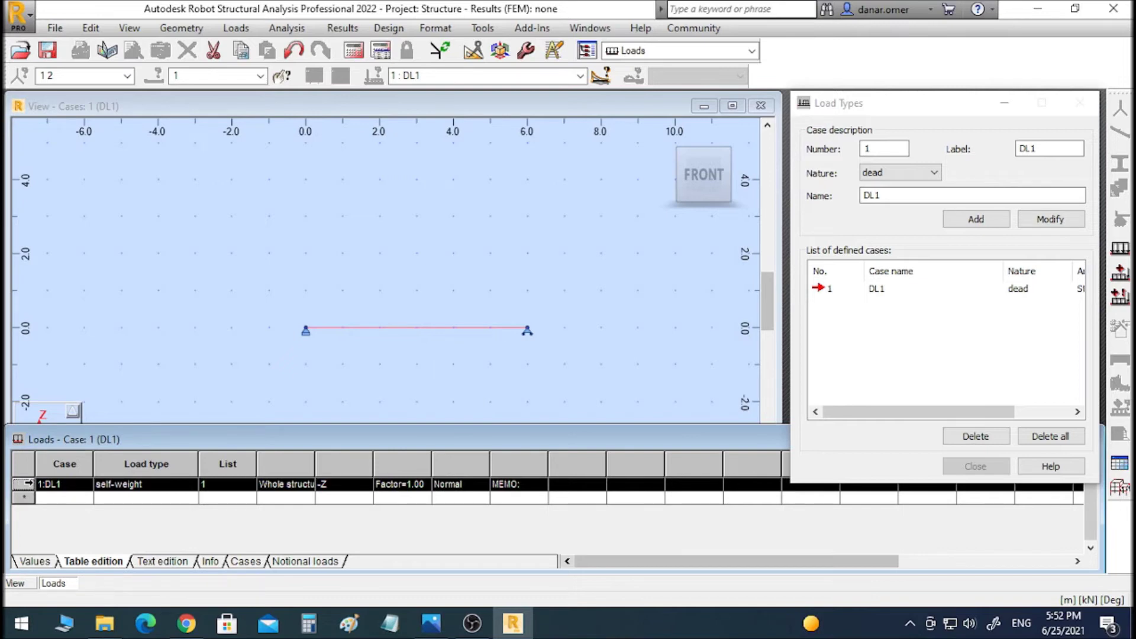
{"action": "key", "text": "Delete"}
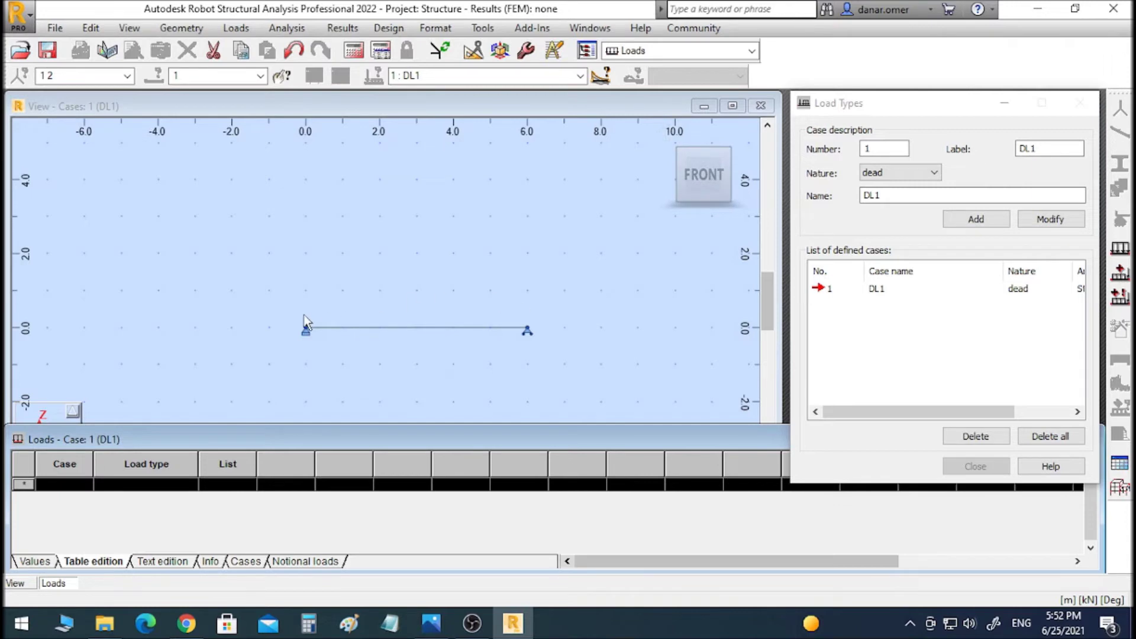
Bring up the Uniform Load definition from the Member loads for case DL1
{"action": "left_click", "coordinate": [1122, 255]}
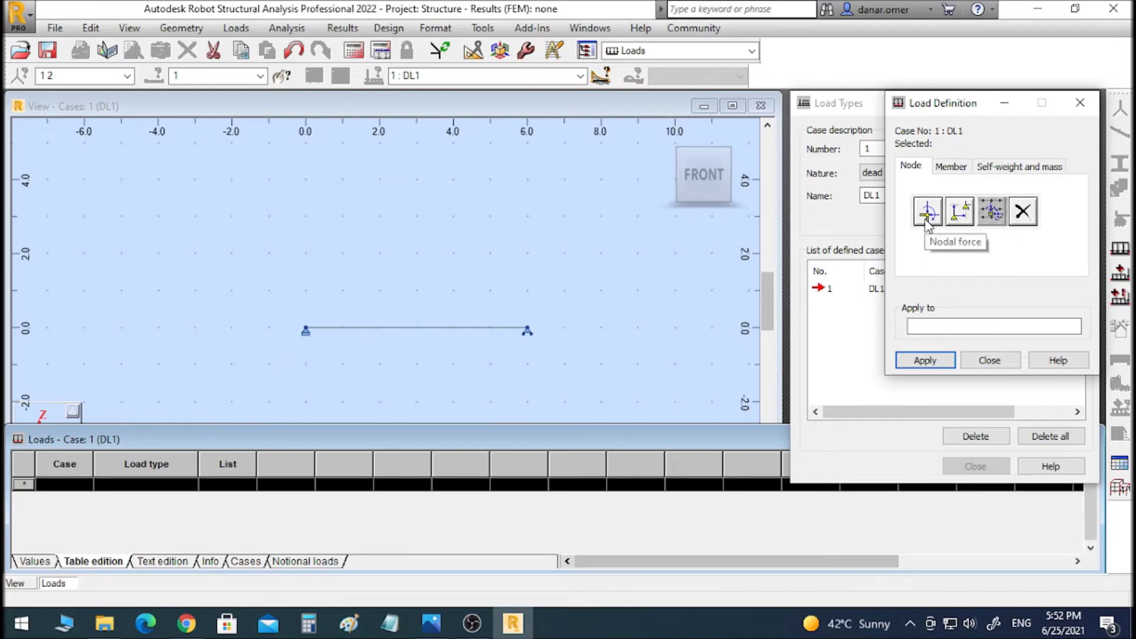
{"action": "left_click", "coordinate": [951, 167]}
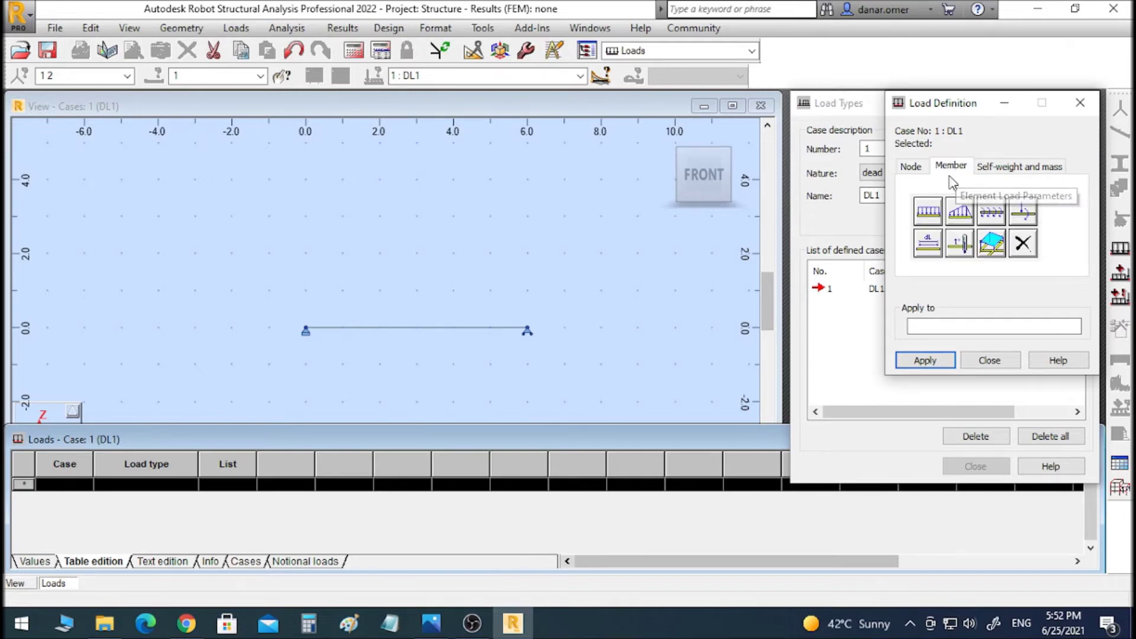
{"action": "left_click", "coordinate": [934, 217]}
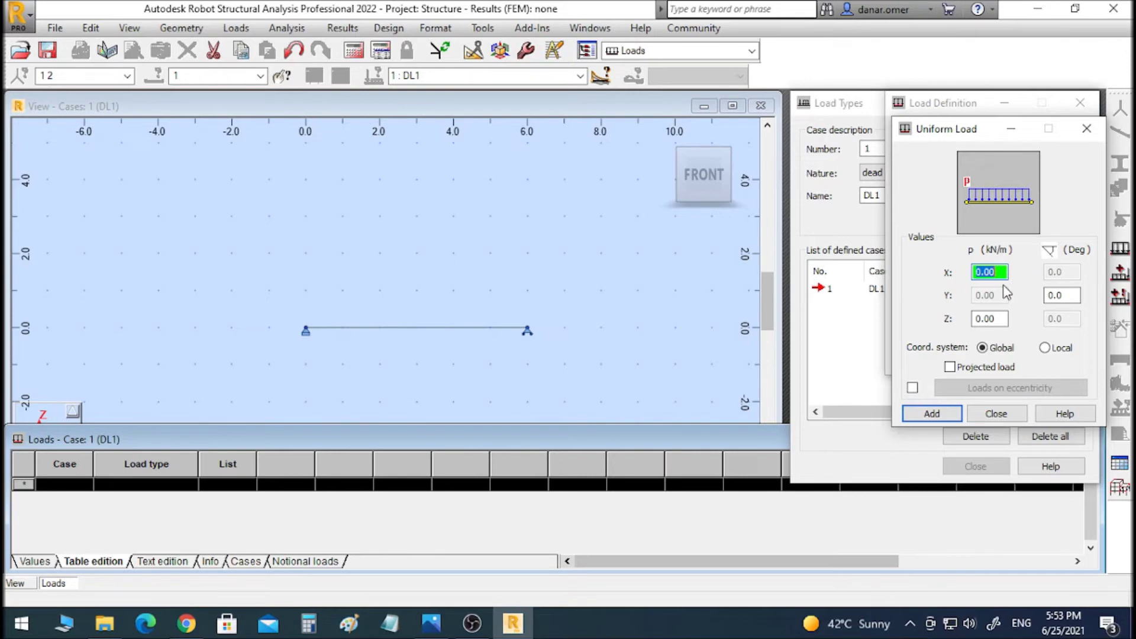
Enter a uniform load of -15 kN/m in the Z field
{"action": "left_click", "coordinate": [1001, 318]}
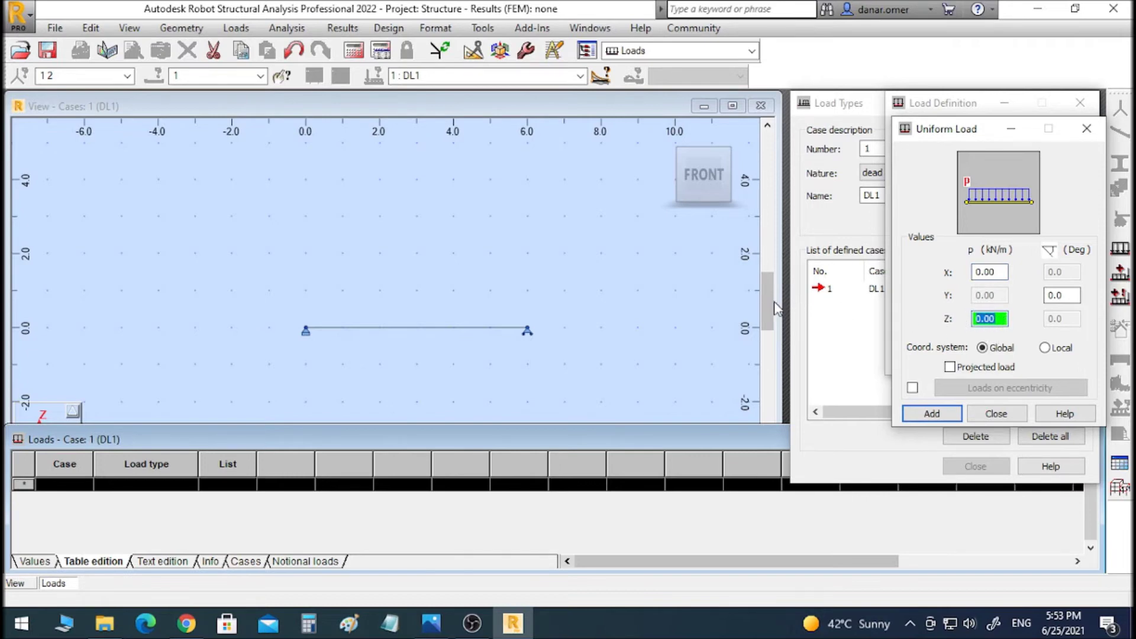
{"action": "left_click", "coordinate": [764, 313]}
{"action": "scroll", "coordinate": [765, 330], "scroll_direction": "down", "scroll_amount": 3}
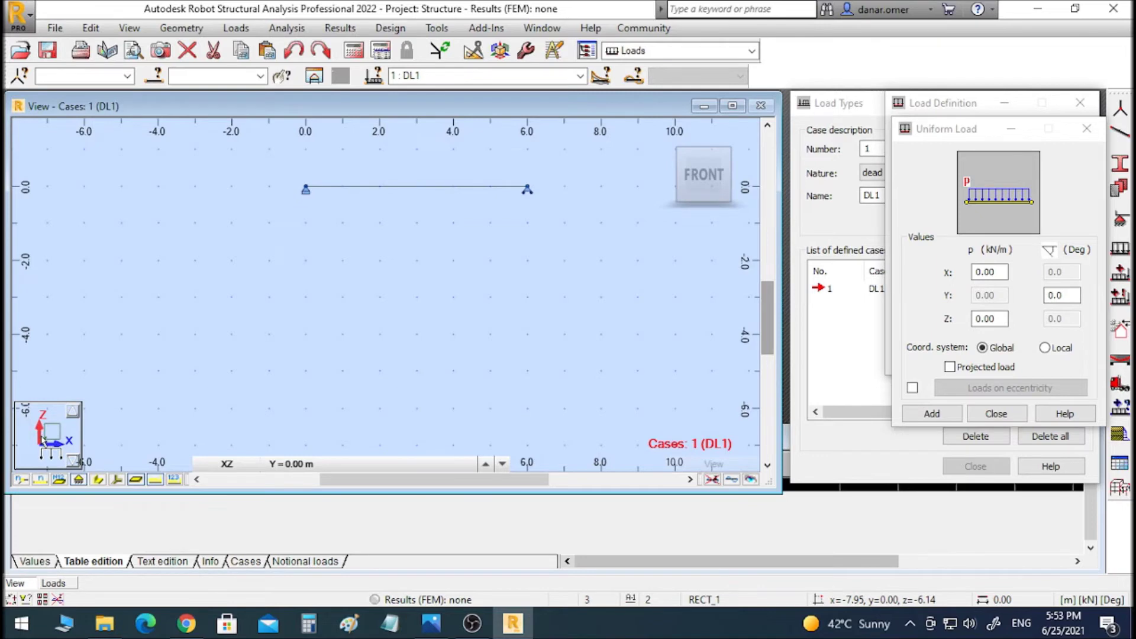
{"action": "left_click", "coordinate": [1073, 295]}
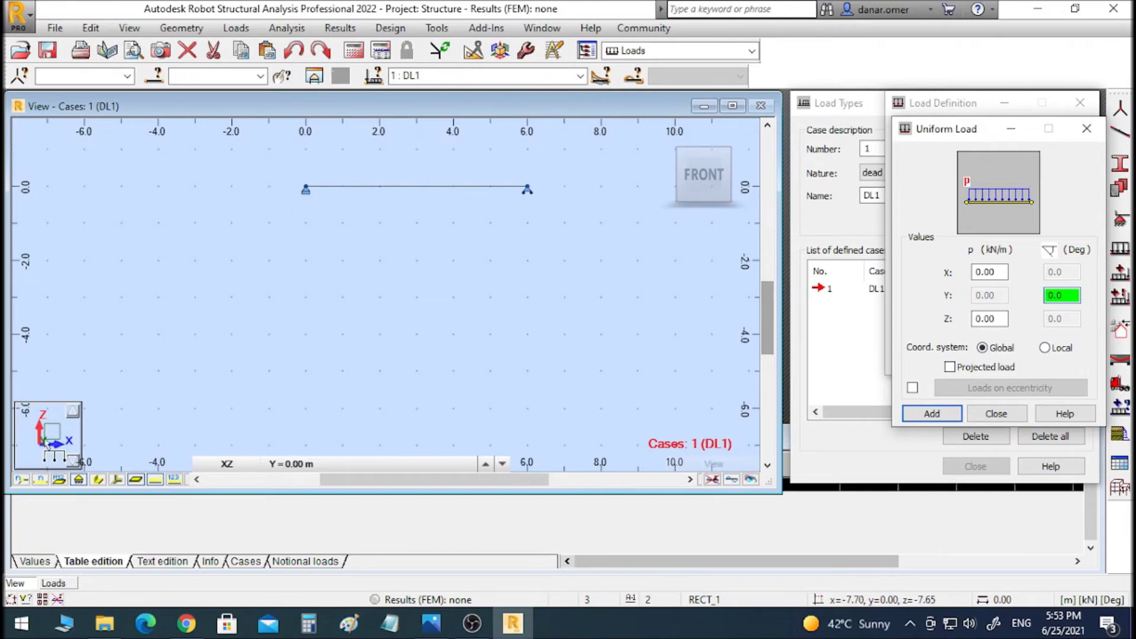
{"action": "left_click_drag", "start_coordinate": [1068, 294], "coordinate": [1047, 294]}
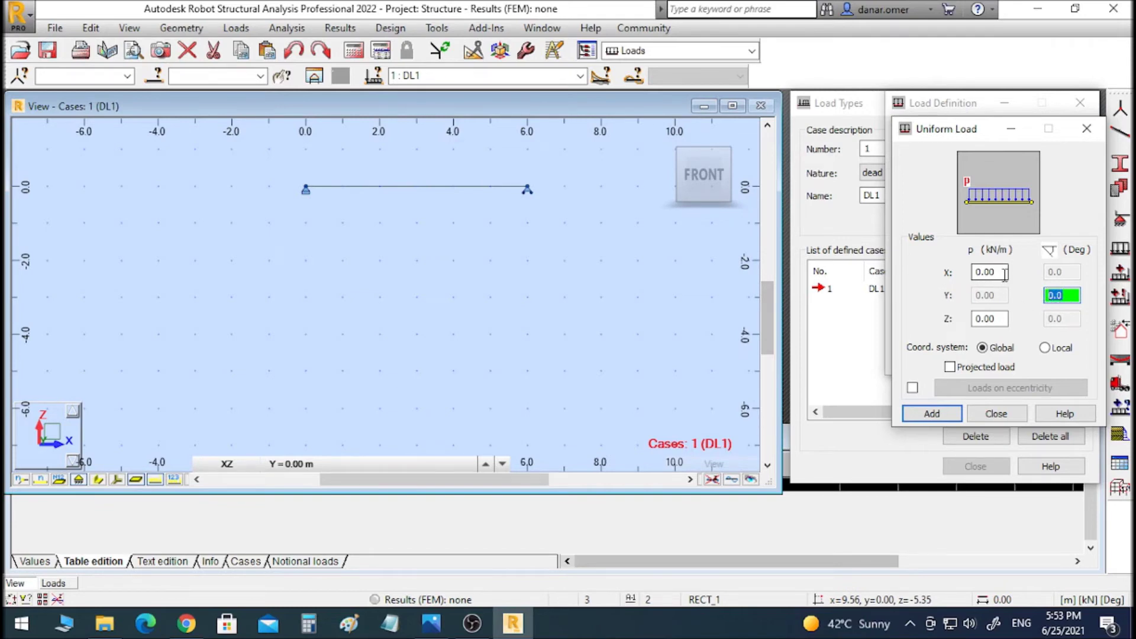
{"action": "left_click", "coordinate": [1002, 319]}
{"action": "left_click_drag", "start_coordinate": [1003, 320], "coordinate": [947, 319]}
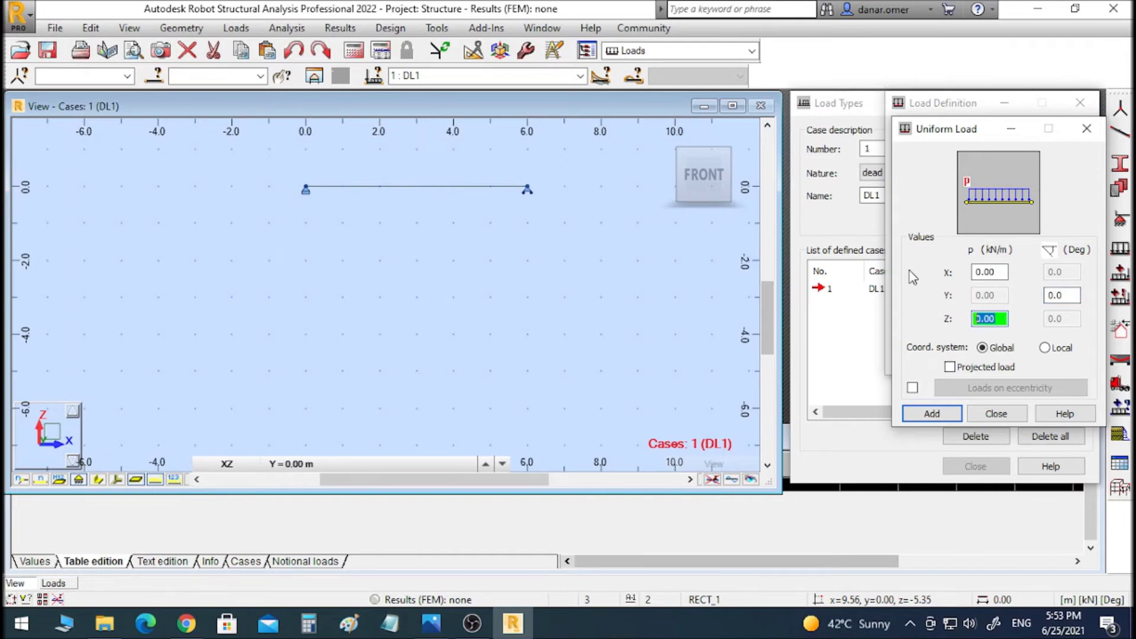
{"action": "left_click", "coordinate": [430, 624]}
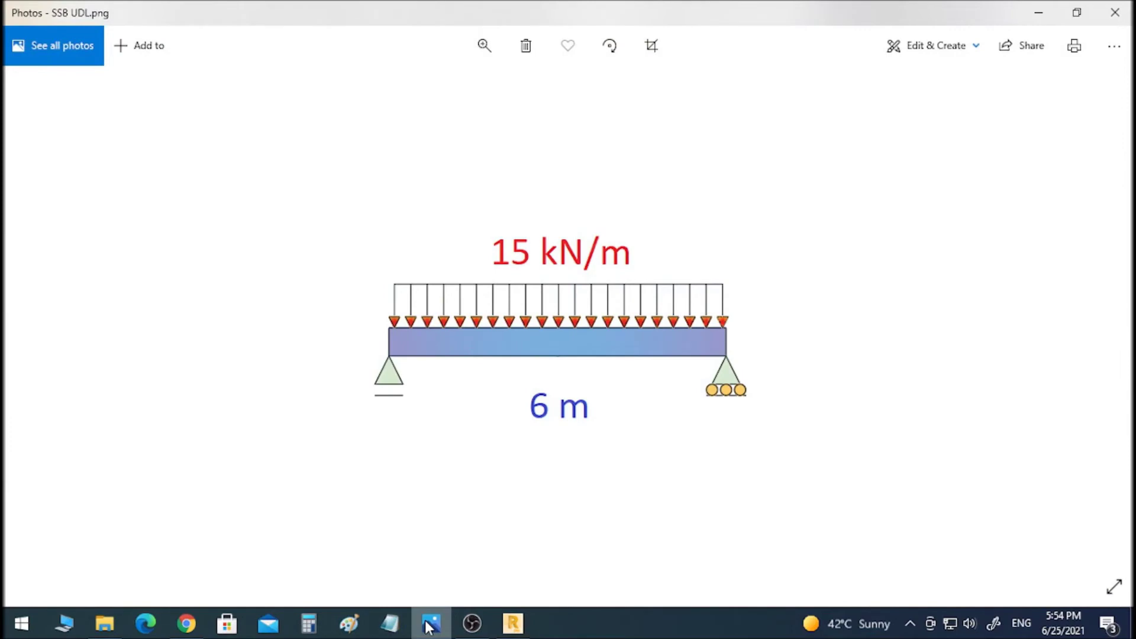
{"action": "left_click", "coordinate": [431, 624]}
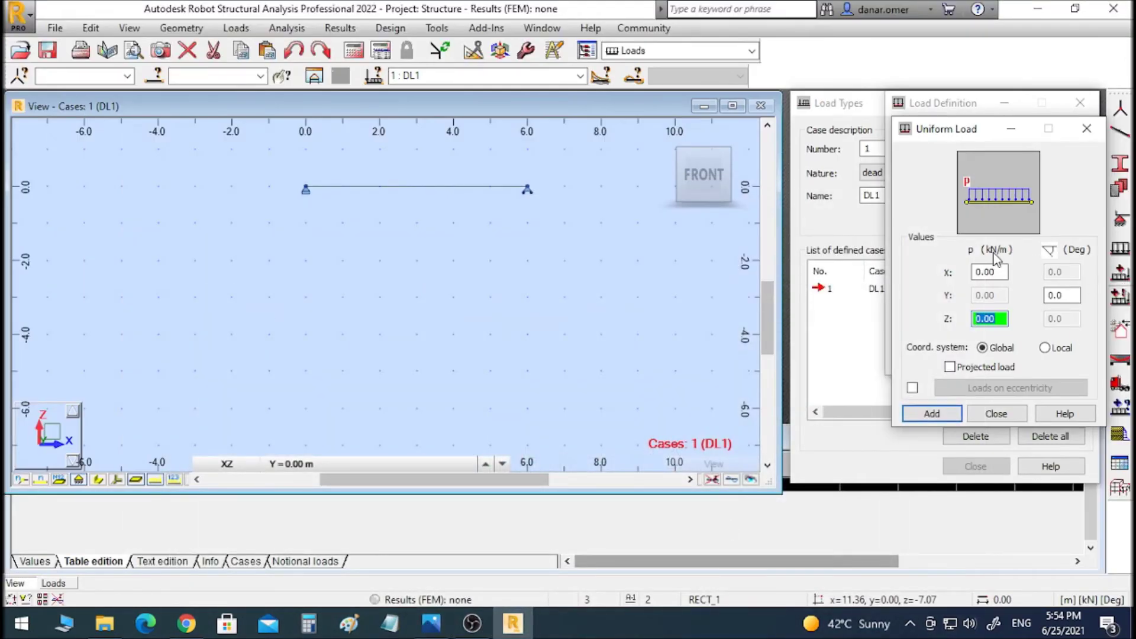
{"action": "type", "text": "-15"}
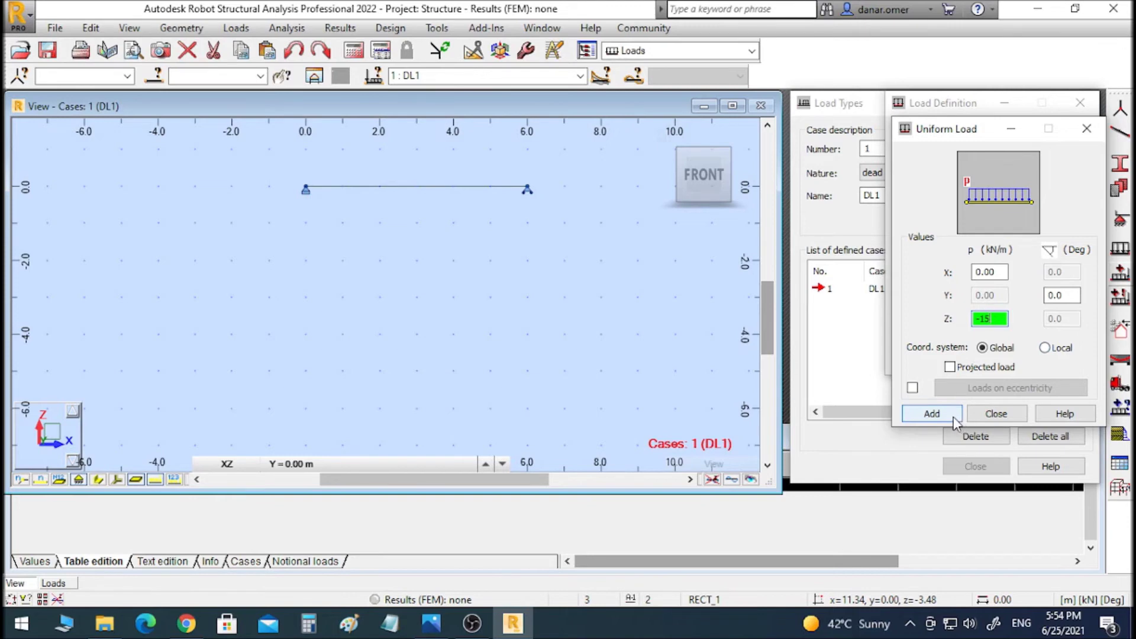
Add the -15 kN/m load and apply it to bar 1, then show the DL1 loads table
{"action": "left_click", "coordinate": [932, 413]}
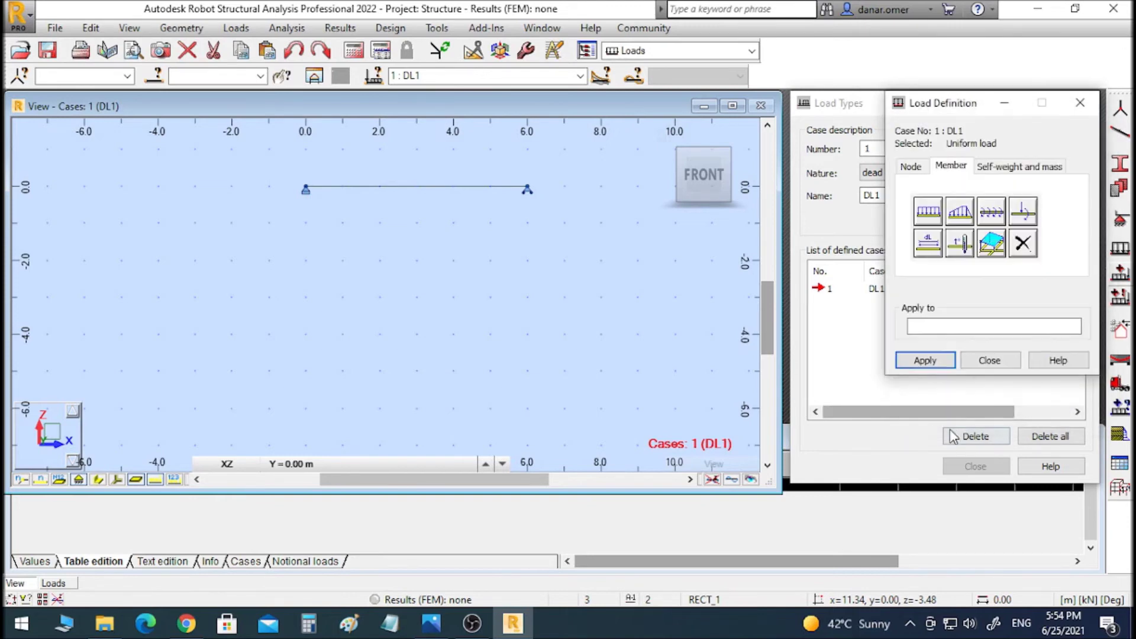
{"action": "left_click", "coordinate": [928, 325]}
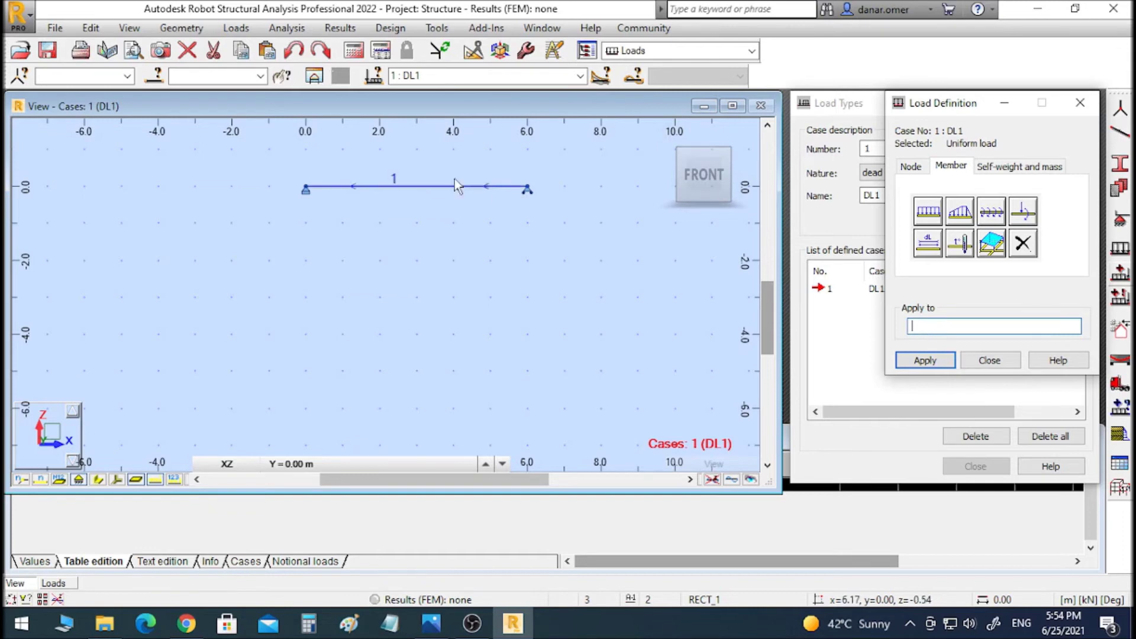
{"action": "left_click", "coordinate": [427, 182]}
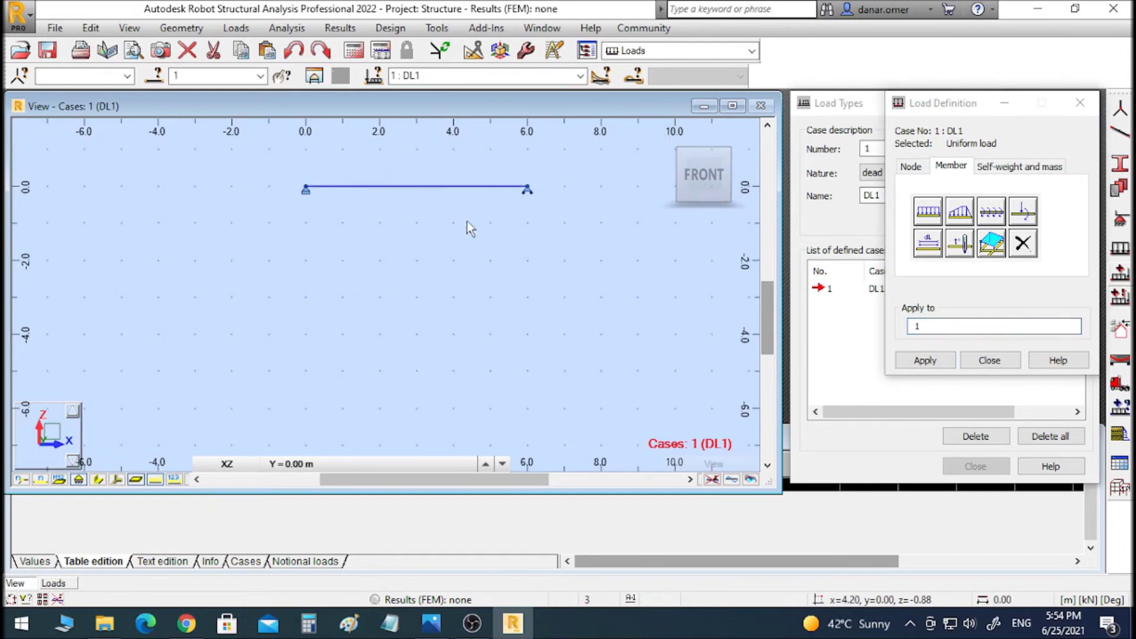
{"action": "left_click", "coordinate": [932, 362]}
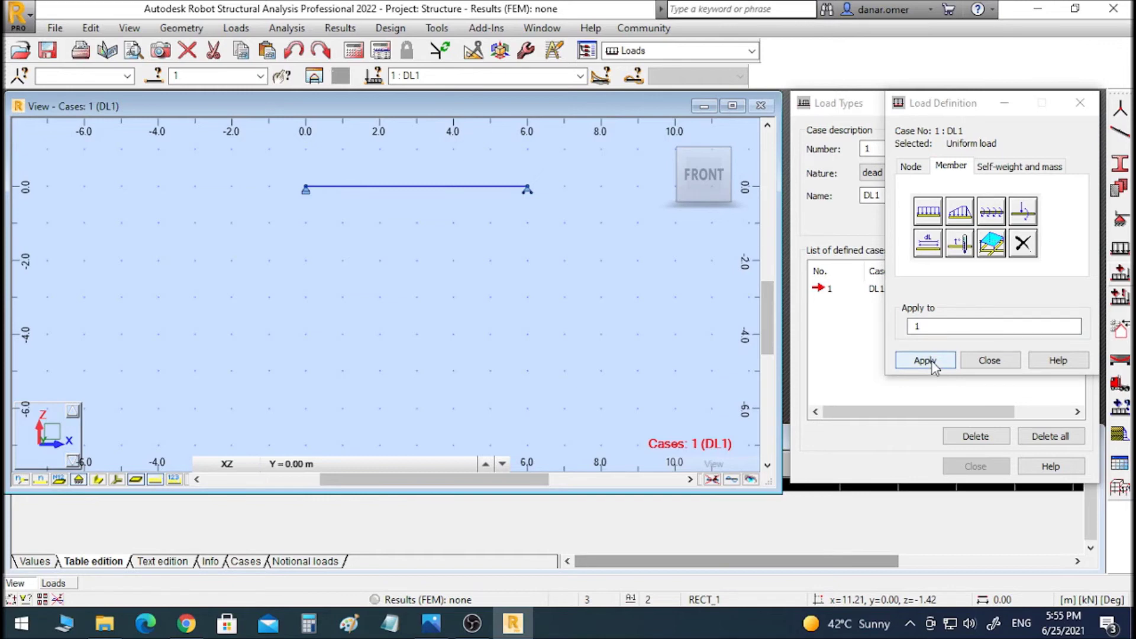
{"action": "left_click", "coordinate": [931, 362]}
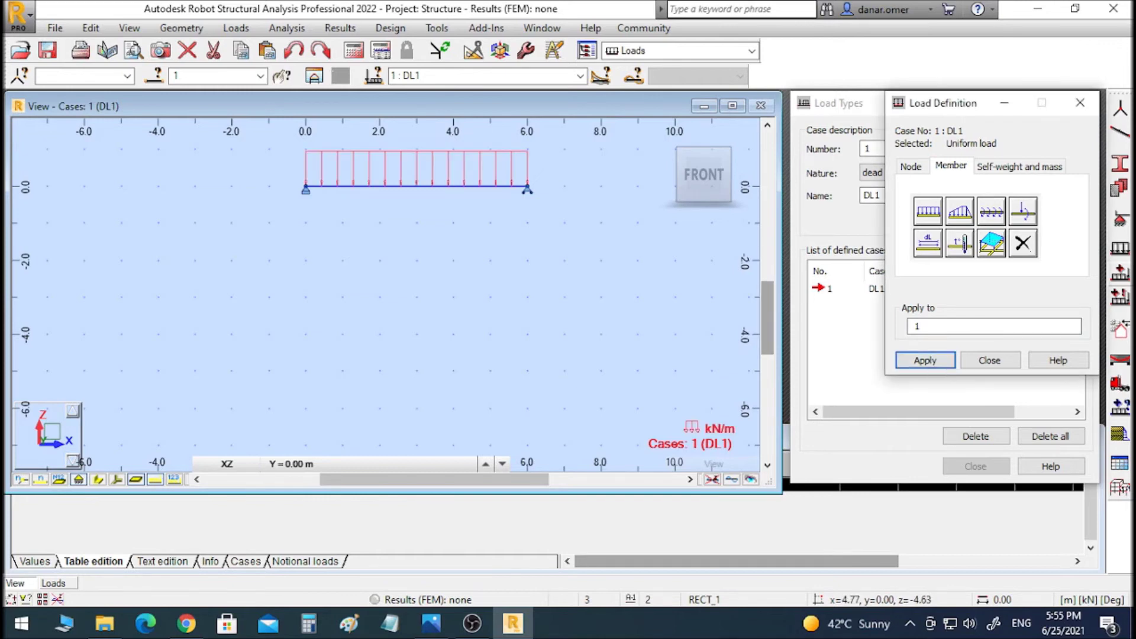
{"action": "left_click", "coordinate": [918, 362]}
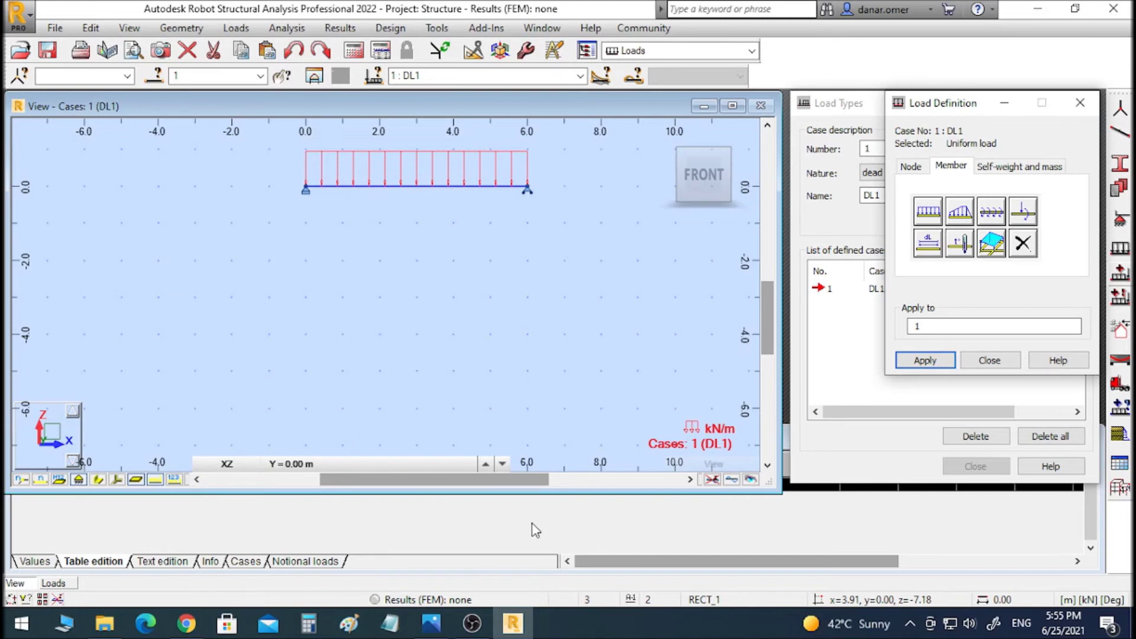
{"action": "left_click", "coordinate": [552, 500]}
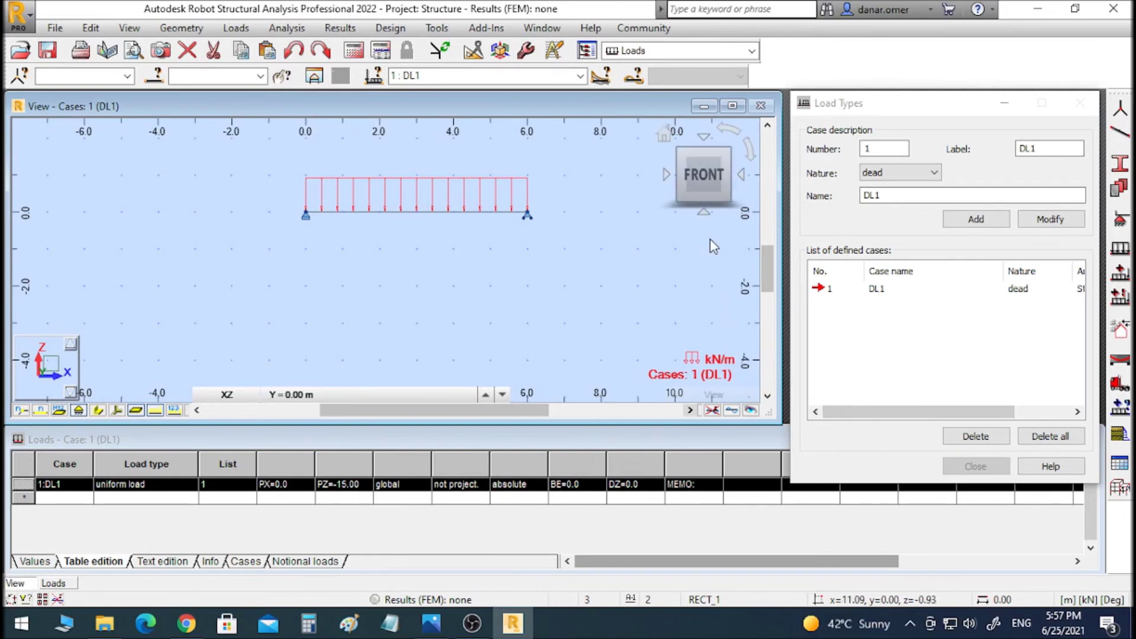
Keep the Loads layout and run the static calculations
{"action": "left_click", "coordinate": [752, 51]}
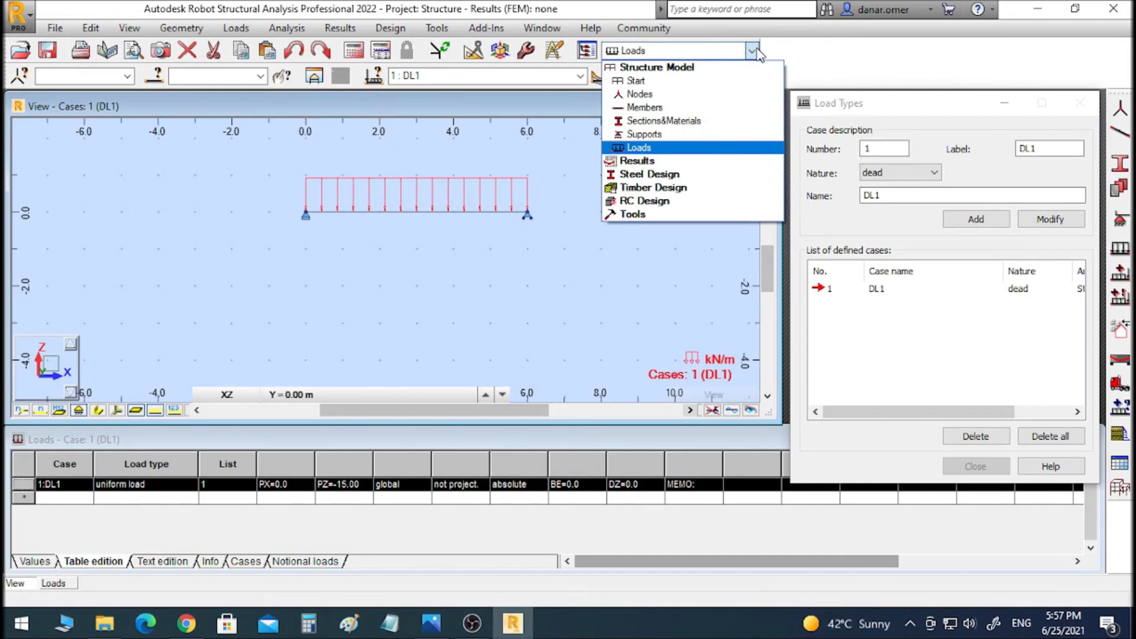
{"action": "left_click", "coordinate": [753, 51]}
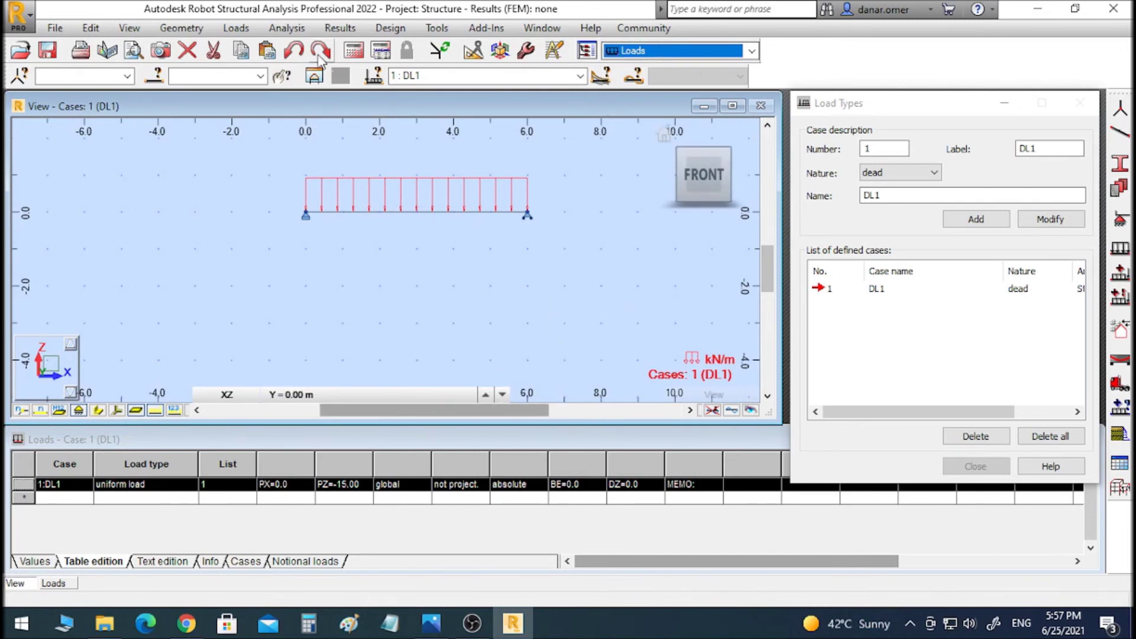
{"action": "left_click", "coordinate": [353, 51]}
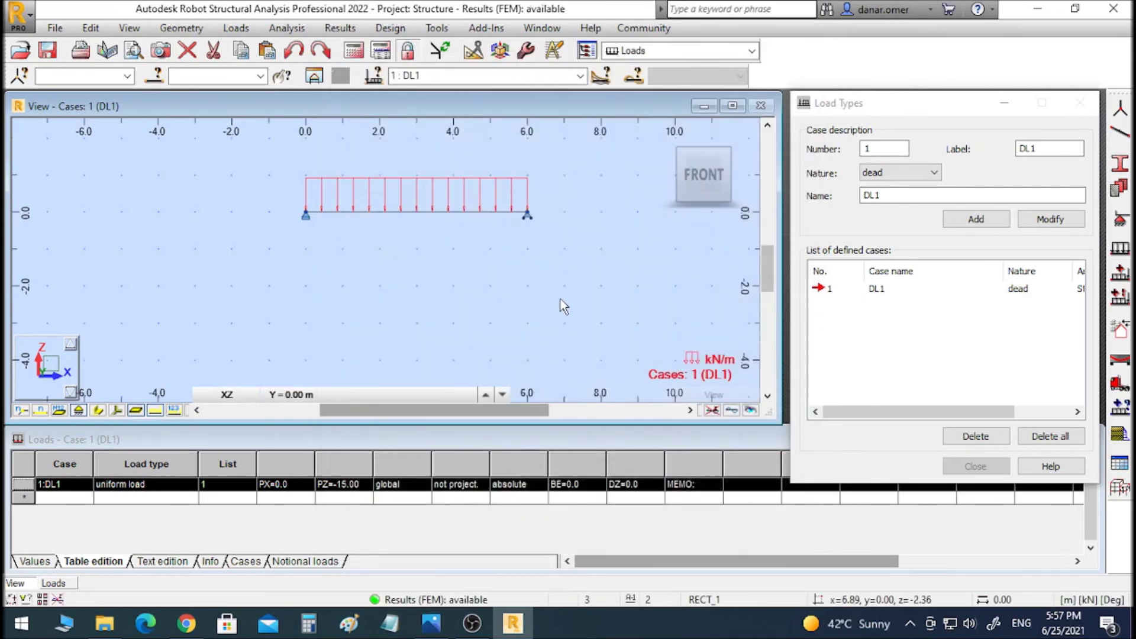
Switch the workspace layout to Results > Detailed Analysis
{"action": "left_click", "coordinate": [752, 51]}
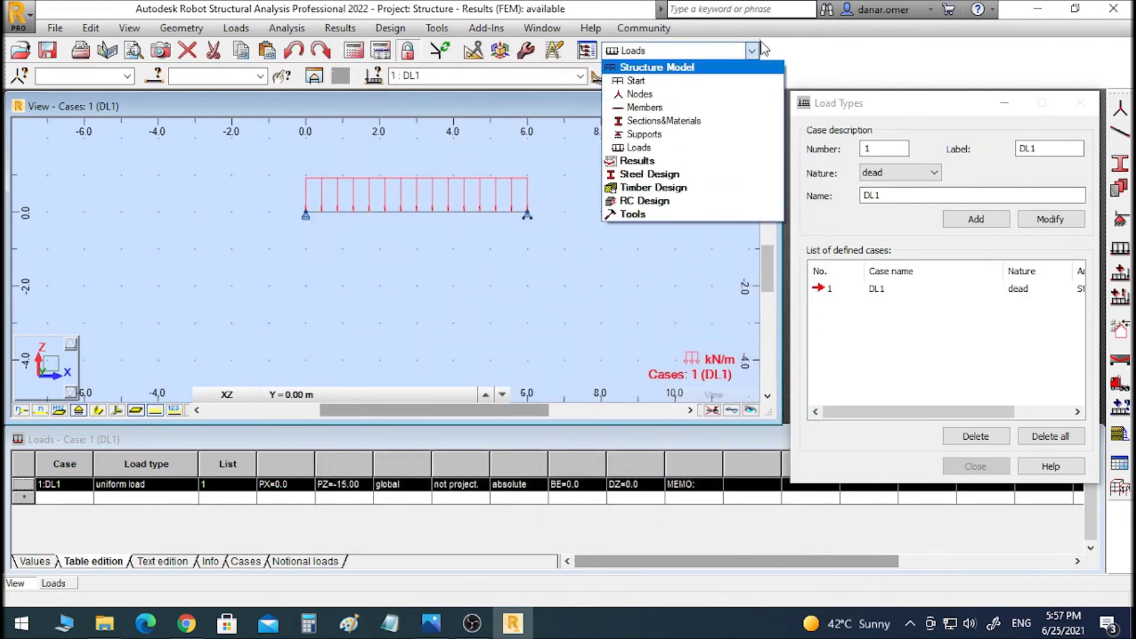
{"action": "left_click", "coordinate": [642, 162]}
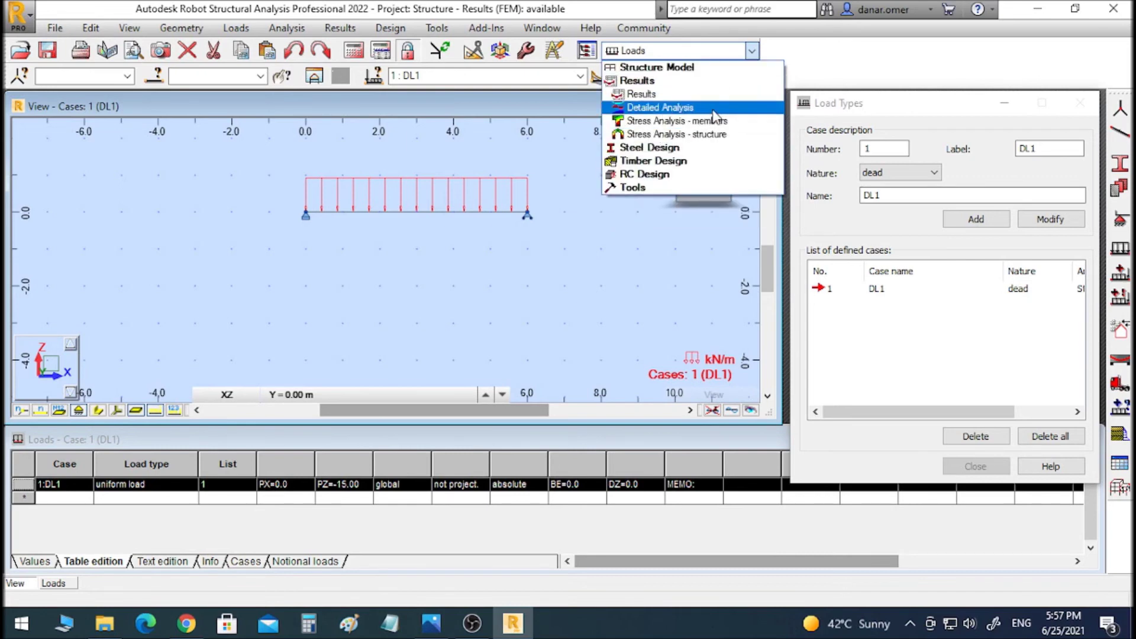
{"action": "left_click", "coordinate": [658, 112]}
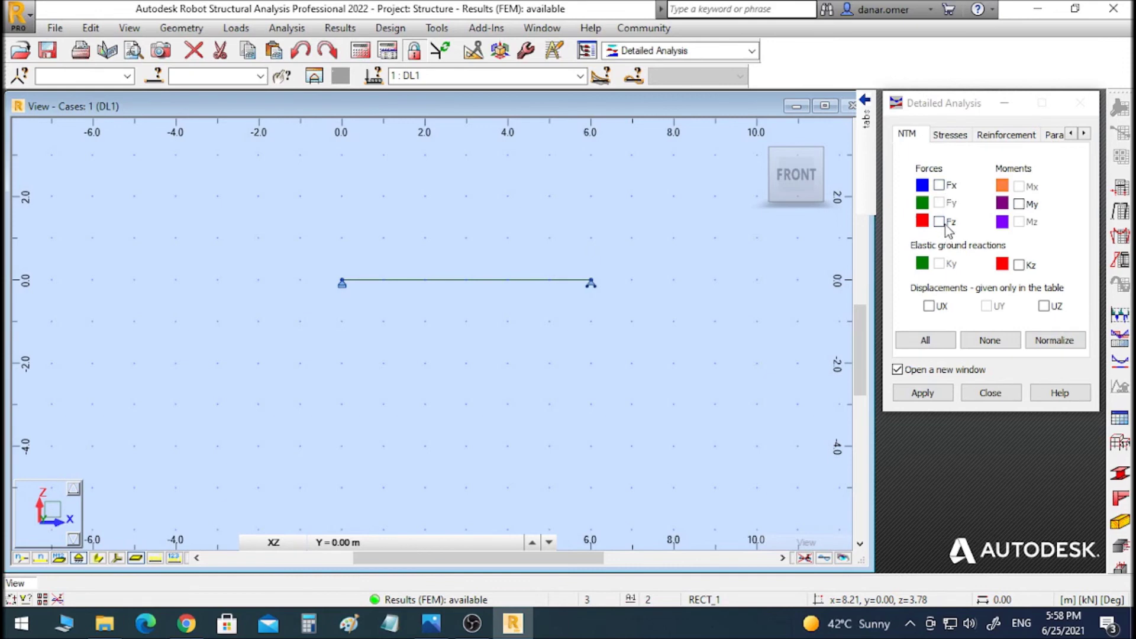
Draw the Fz shear and My moment diagrams for member 1
{"action": "left_click", "coordinate": [1018, 204]}
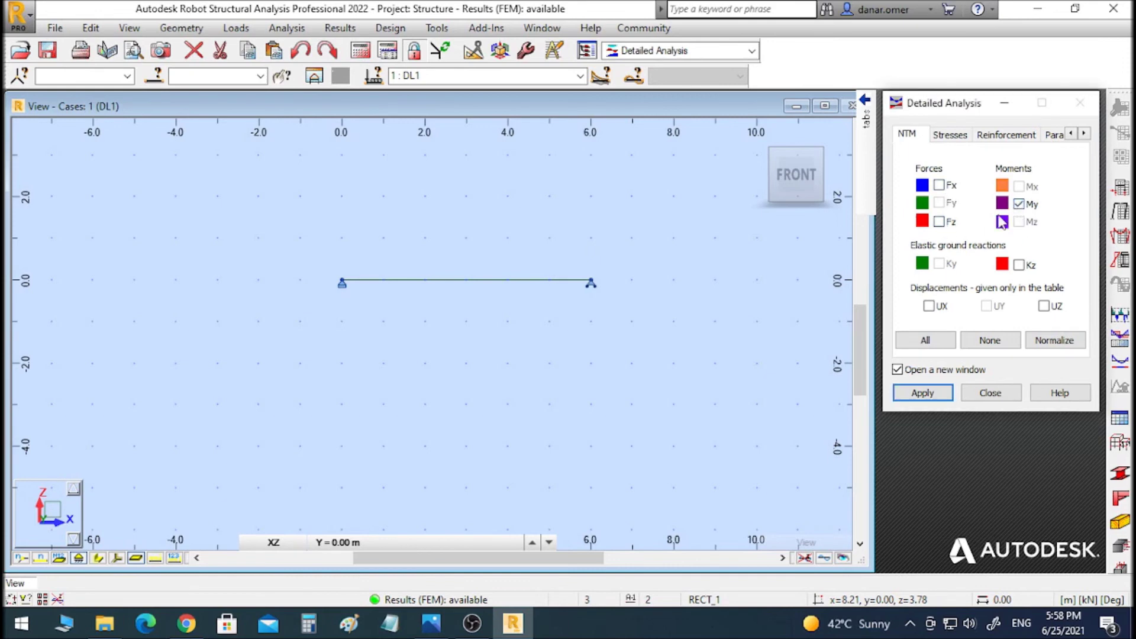
{"action": "left_click", "coordinate": [939, 222]}
{"action": "left_click", "coordinate": [928, 393]}
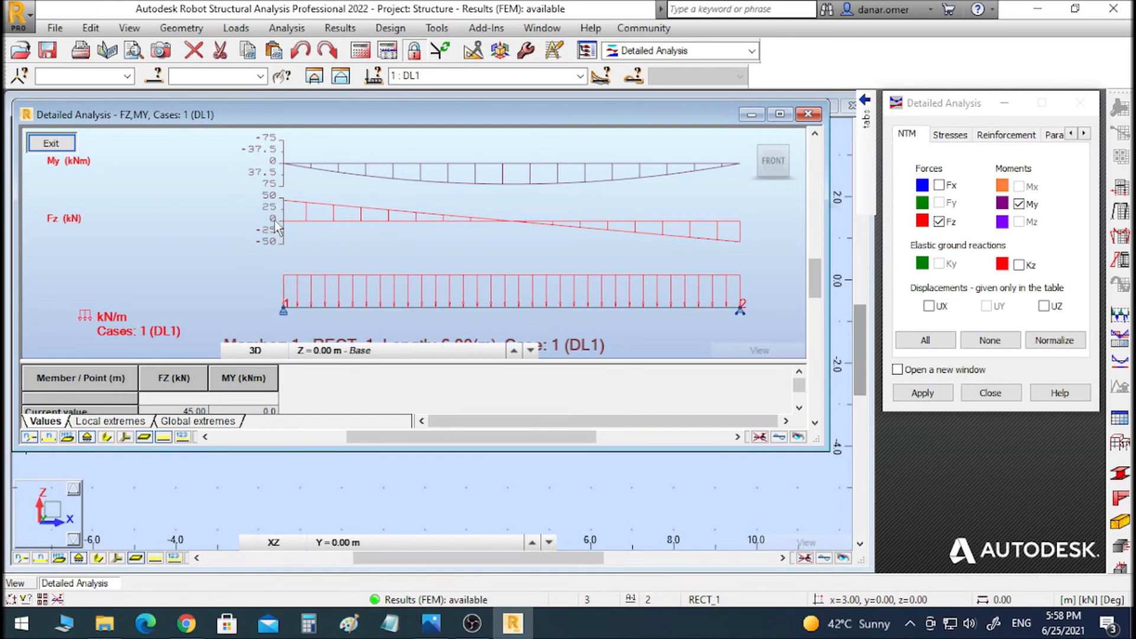
Label the diagrams with local extremes: 45.00, -45.00 kN shear and 67.50 kNm moment
{"action": "mouse_move", "coordinate": [865, 118]}
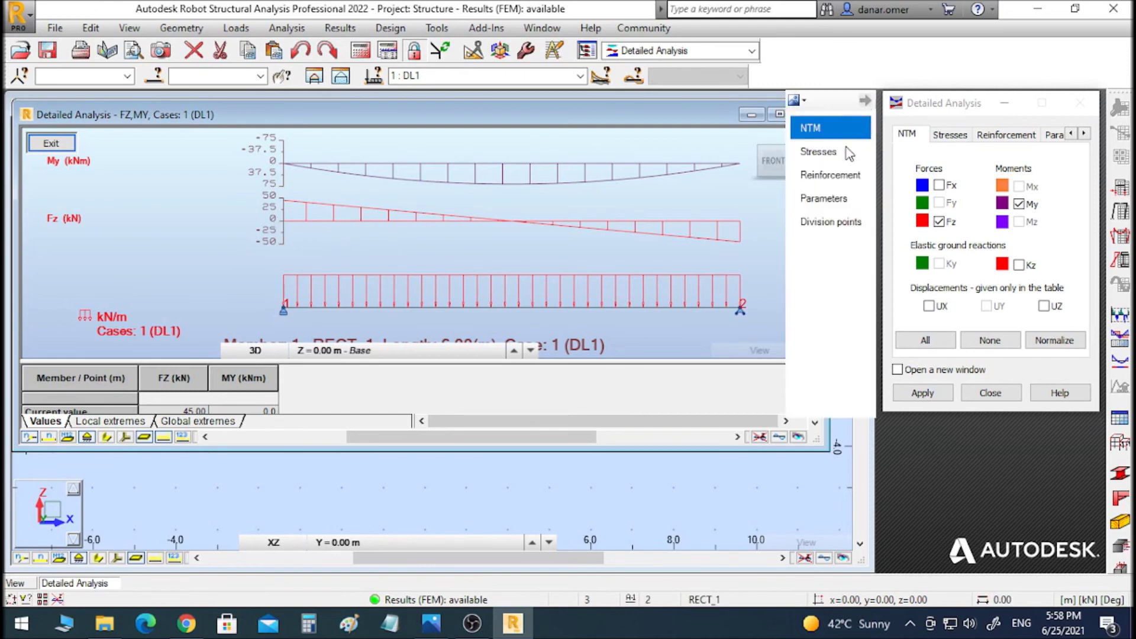
{"action": "left_click", "coordinate": [842, 203]}
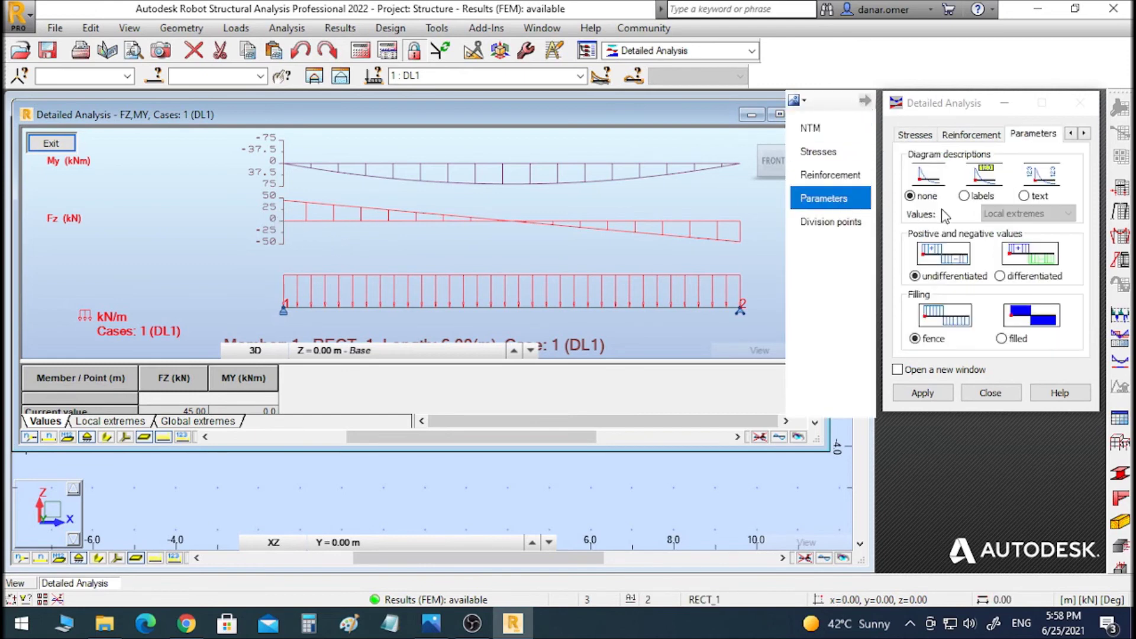
{"action": "left_click", "coordinate": [967, 197]}
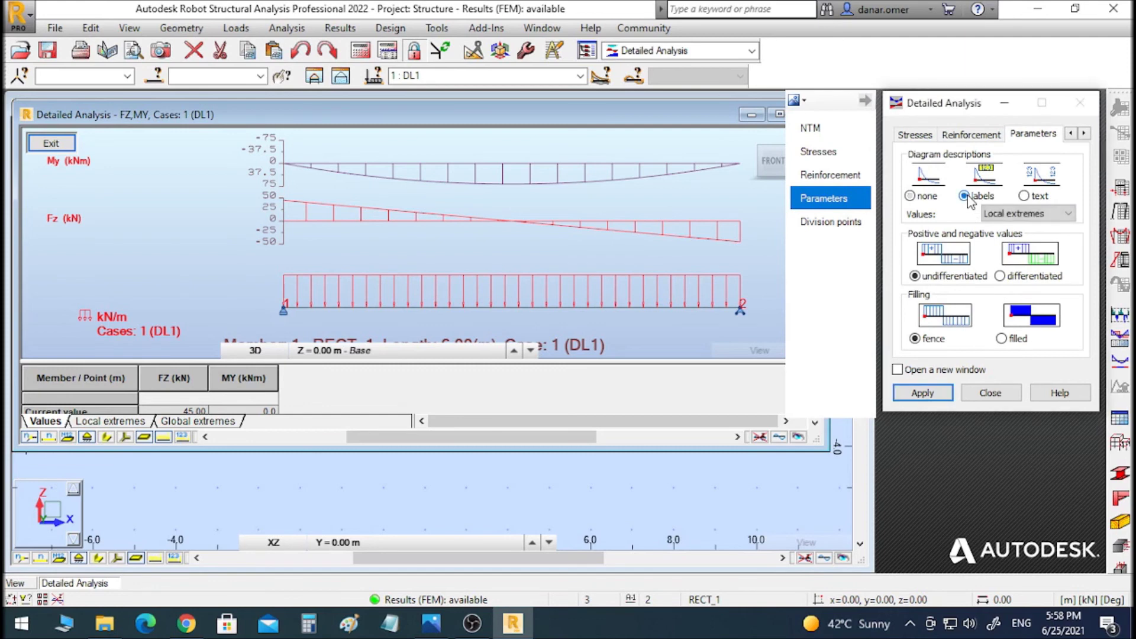
{"action": "left_click", "coordinate": [929, 398]}
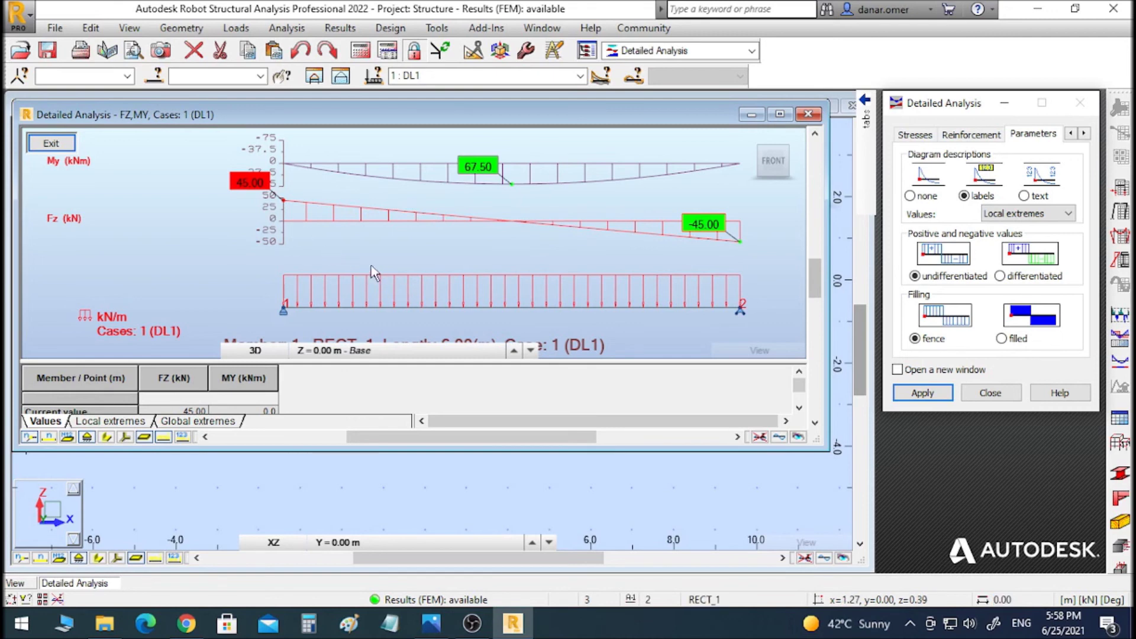
{"action": "scroll", "coordinate": [312, 224], "scroll_direction": "up", "scroll_amount": 1}
Recentre the diagrams and enlarge the results table showing FZ 45.00 kN and -45.00 kN
{"action": "middle_click", "coordinate": [314, 227]}
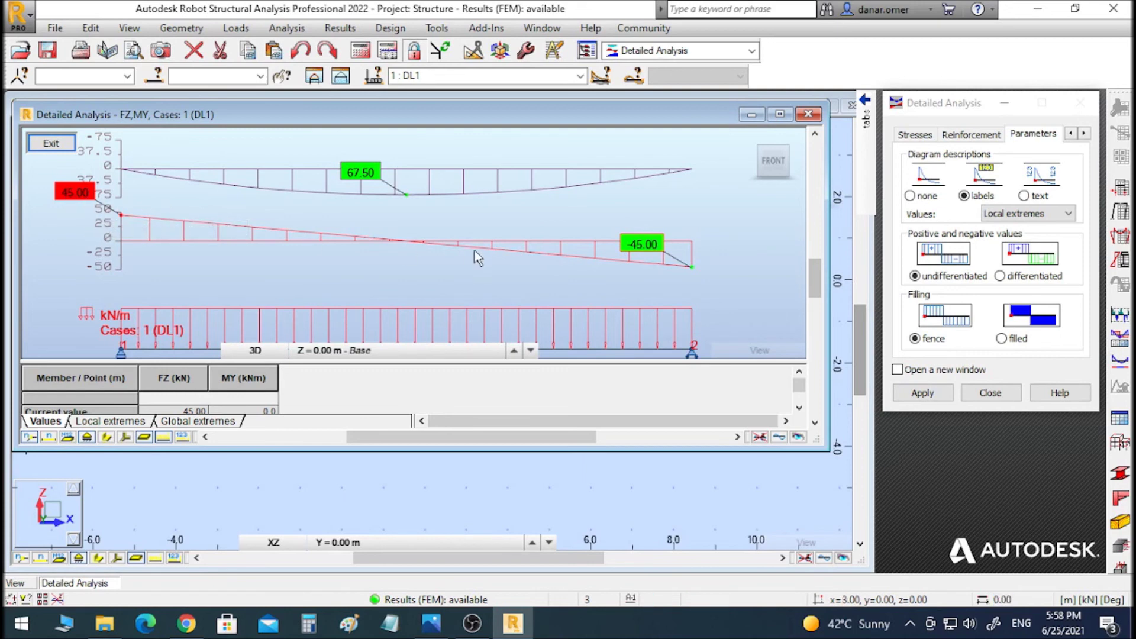
{"action": "middle_click_drag", "start_coordinate": [416, 230], "coordinate": [496, 264]}
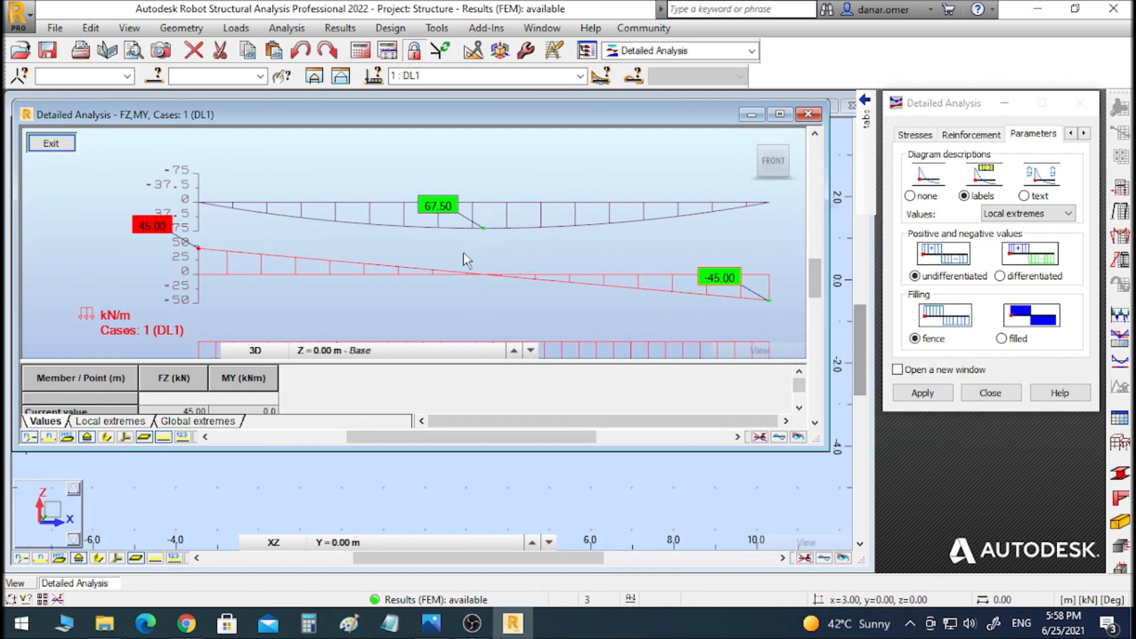
{"action": "middle_click_drag", "start_coordinate": [473, 299], "coordinate": [455, 133]}
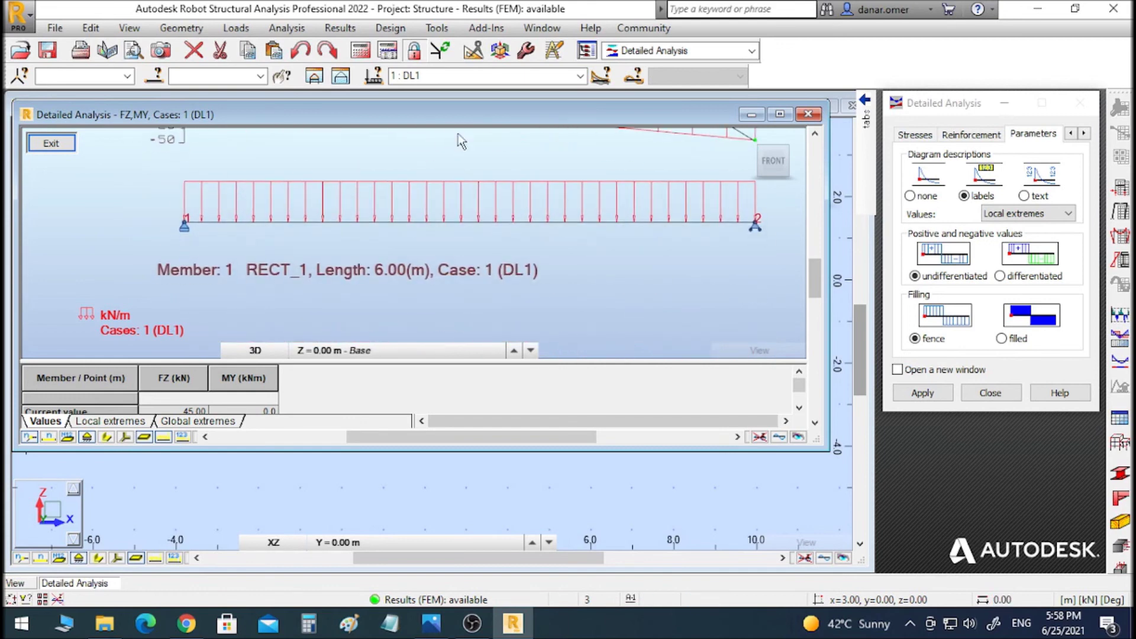
{"action": "scroll", "coordinate": [219, 390], "scroll_direction": "up", "scroll_amount": 1}
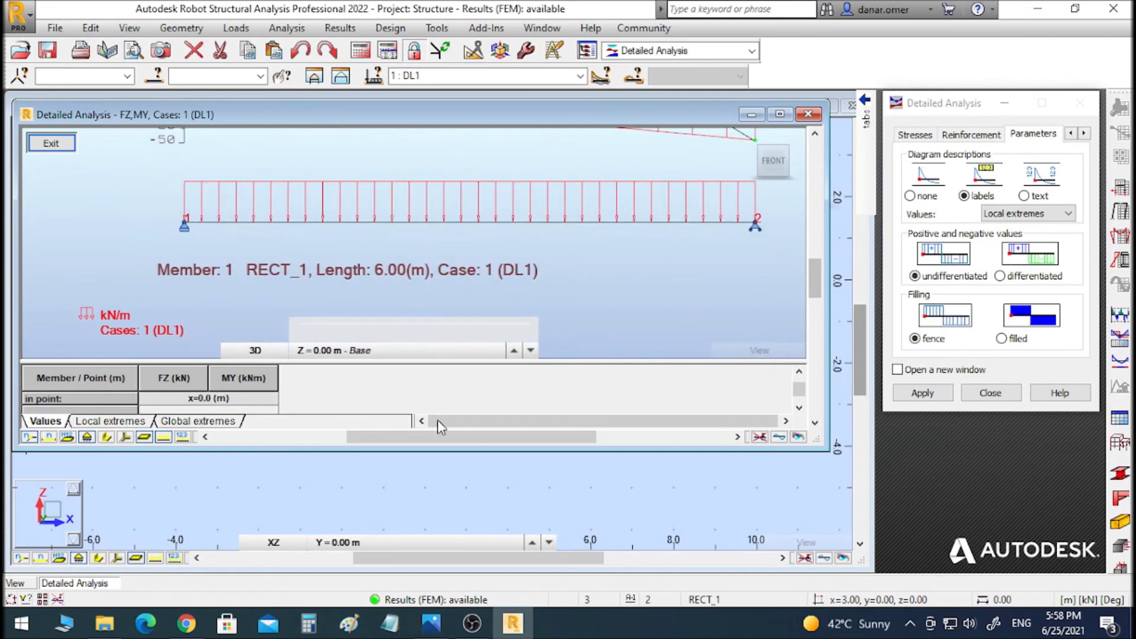
{"action": "left_click_drag", "start_coordinate": [635, 451], "coordinate": [635, 539]}
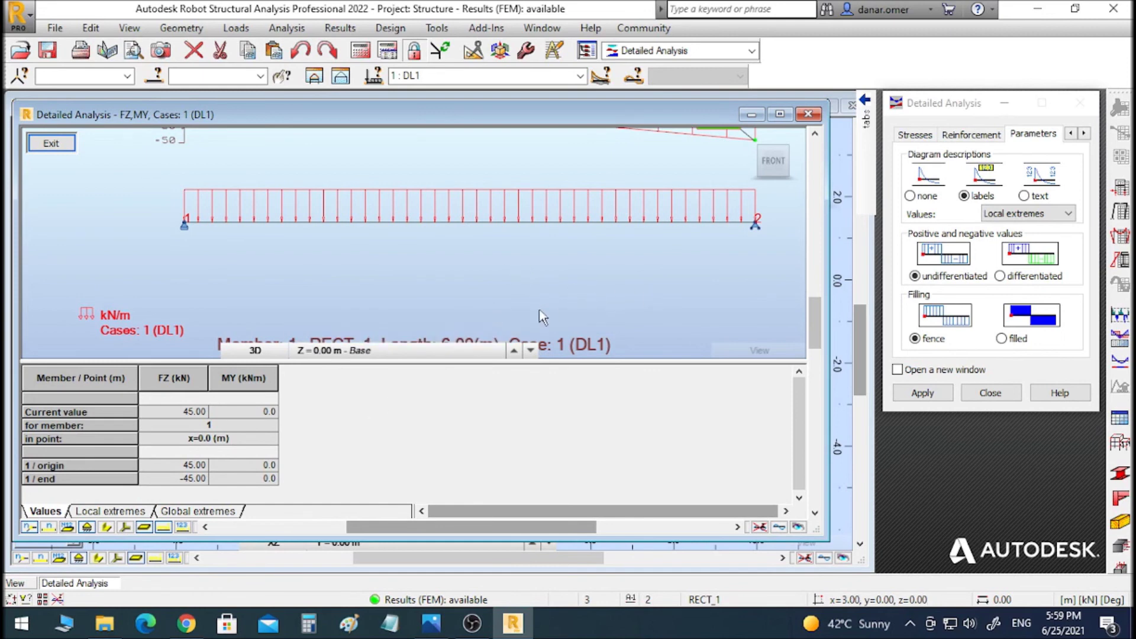
{"action": "left_click_drag", "start_coordinate": [820, 336], "coordinate": [816, 296]}
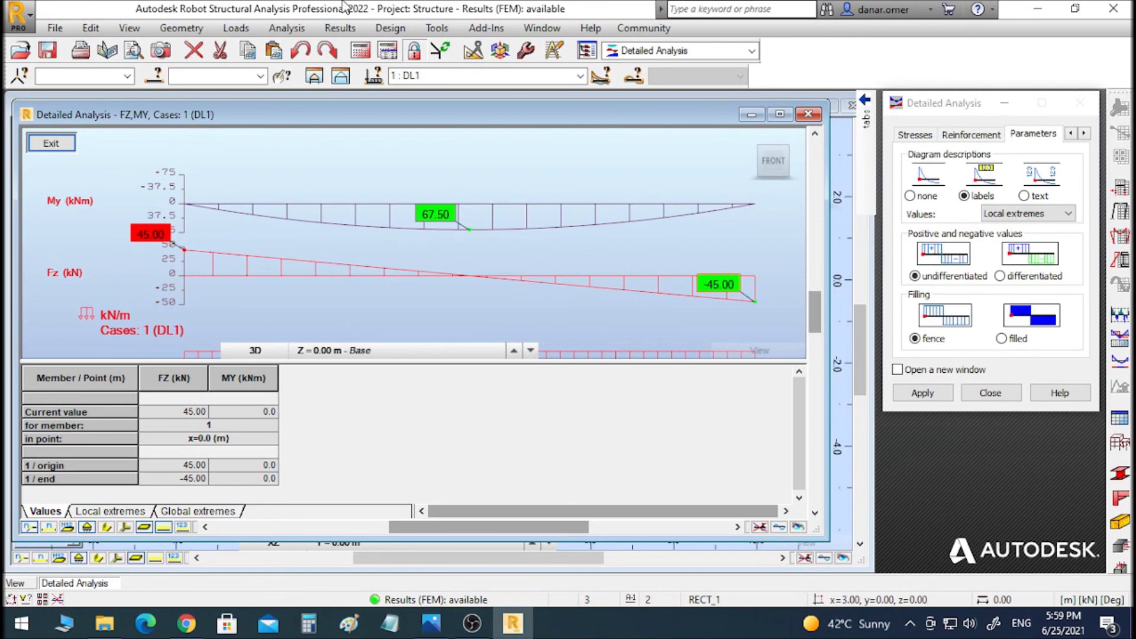
{"action": "left_click", "coordinate": [356, 29]}
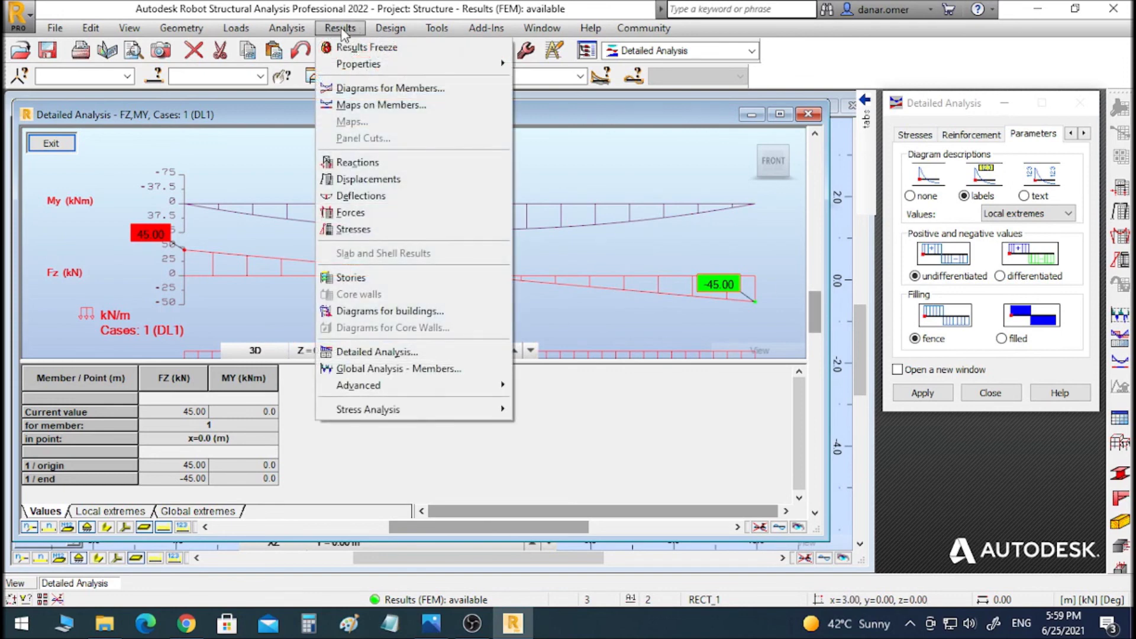
Show the Reactions table beside the diagrams, review 45.00 kN at both supports, then close it
{"action": "left_click", "coordinate": [364, 163]}
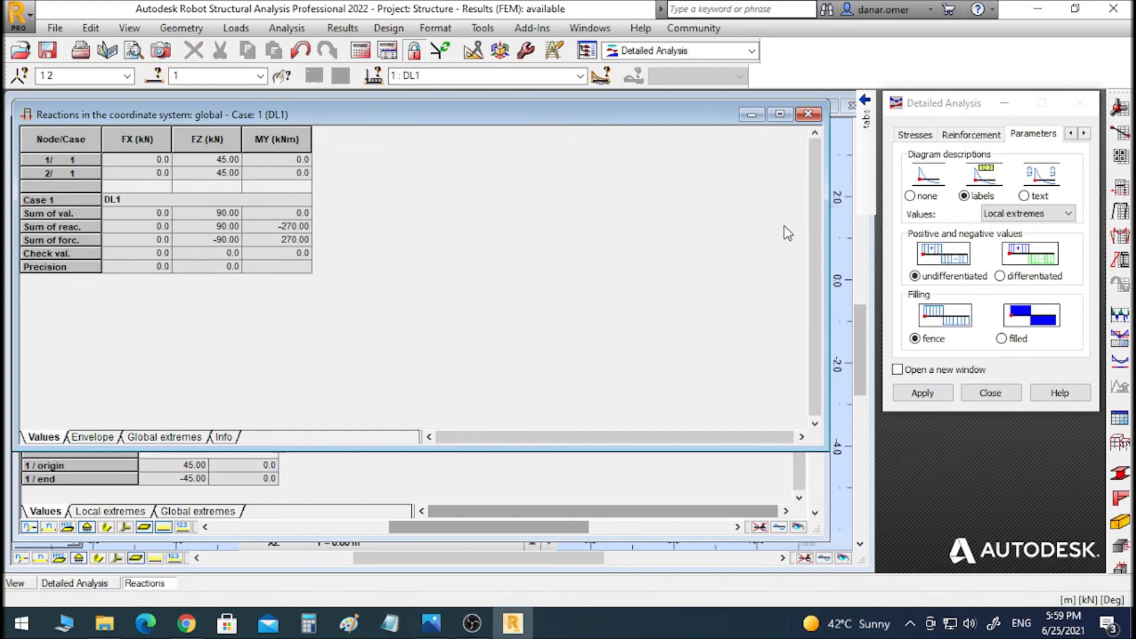
{"action": "left_click_drag", "start_coordinate": [810, 226], "coordinate": [393, 227]}
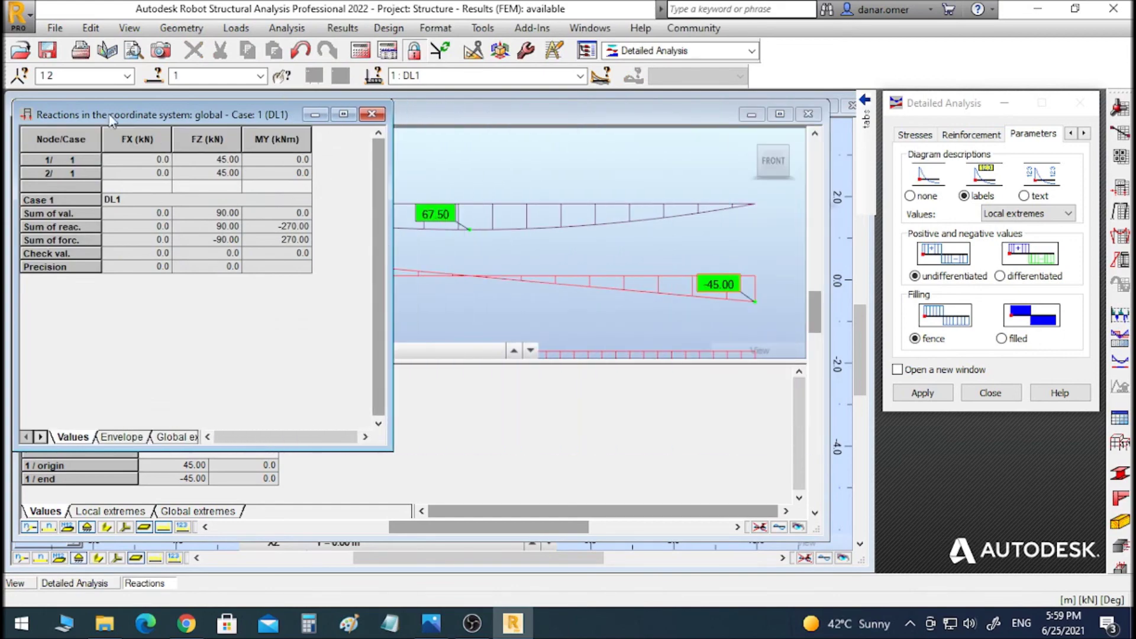
{"action": "left_click_drag", "start_coordinate": [155, 112], "coordinate": [726, 122]}
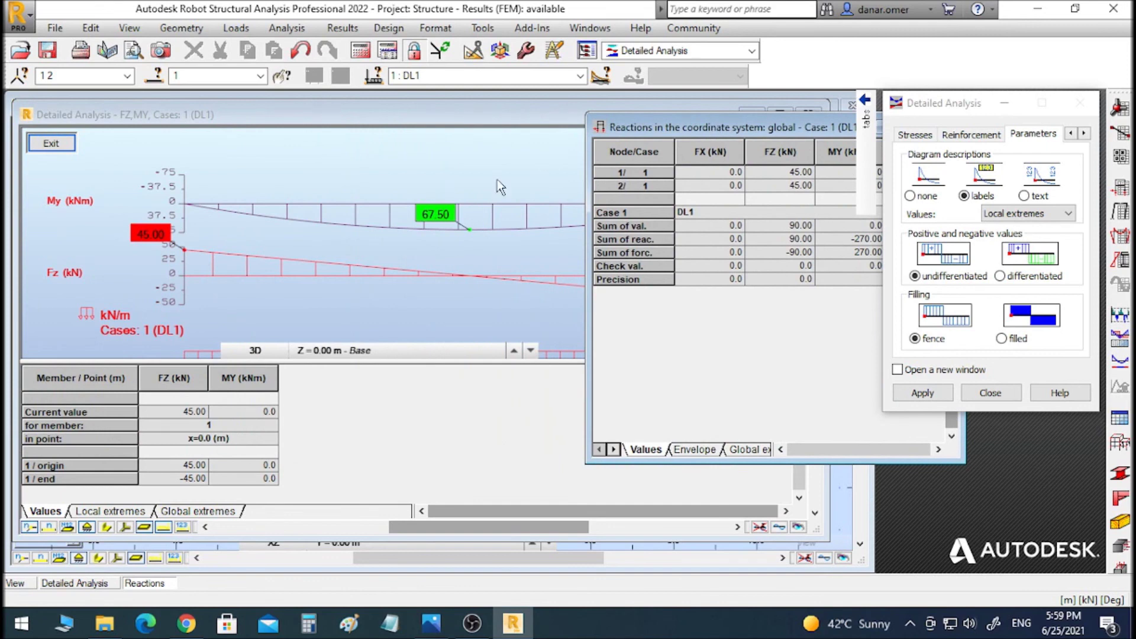
{"action": "scroll", "coordinate": [414, 213], "scroll_direction": "down", "scroll_amount": 1}
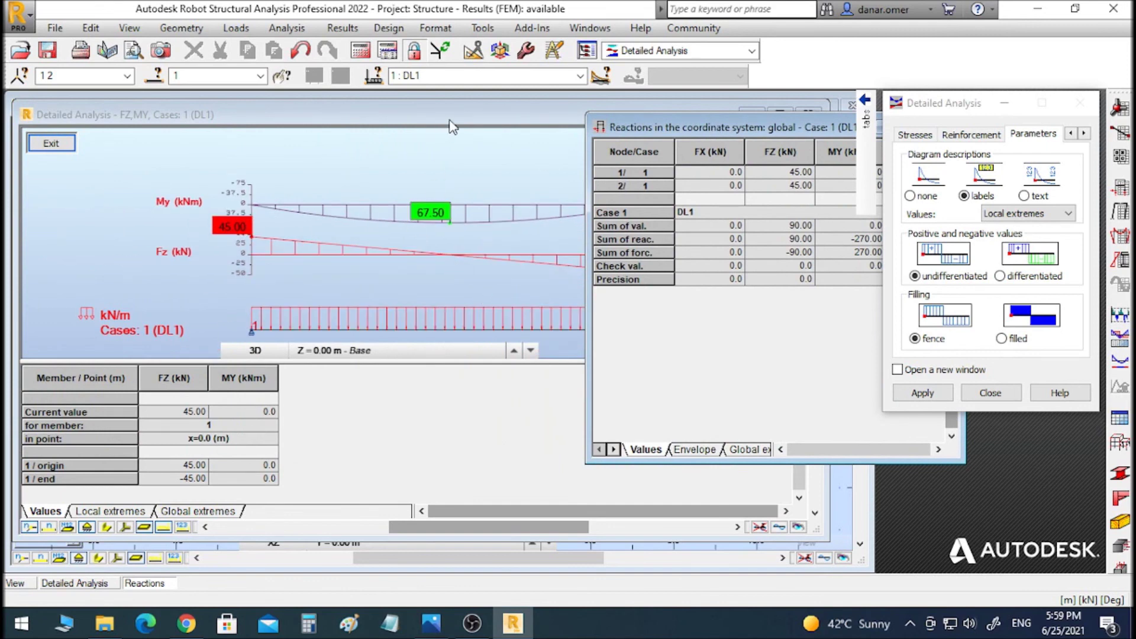
{"action": "left_click_drag", "start_coordinate": [731, 130], "coordinate": [781, 197]}
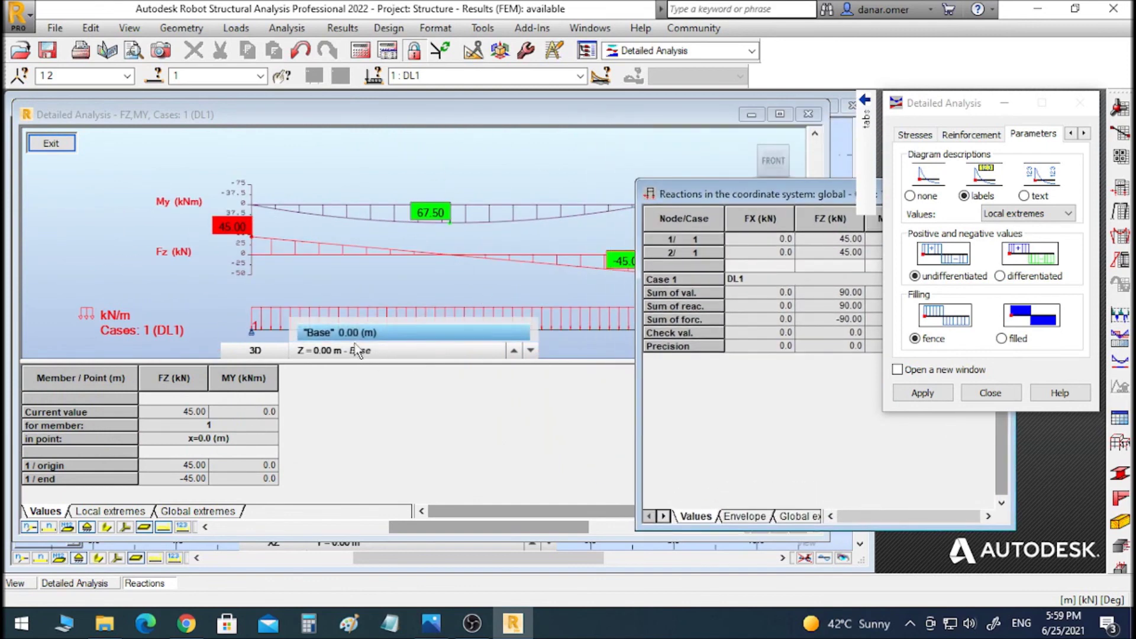
{"action": "left_click", "coordinate": [255, 350]}
{"action": "left_click", "coordinate": [289, 348]}
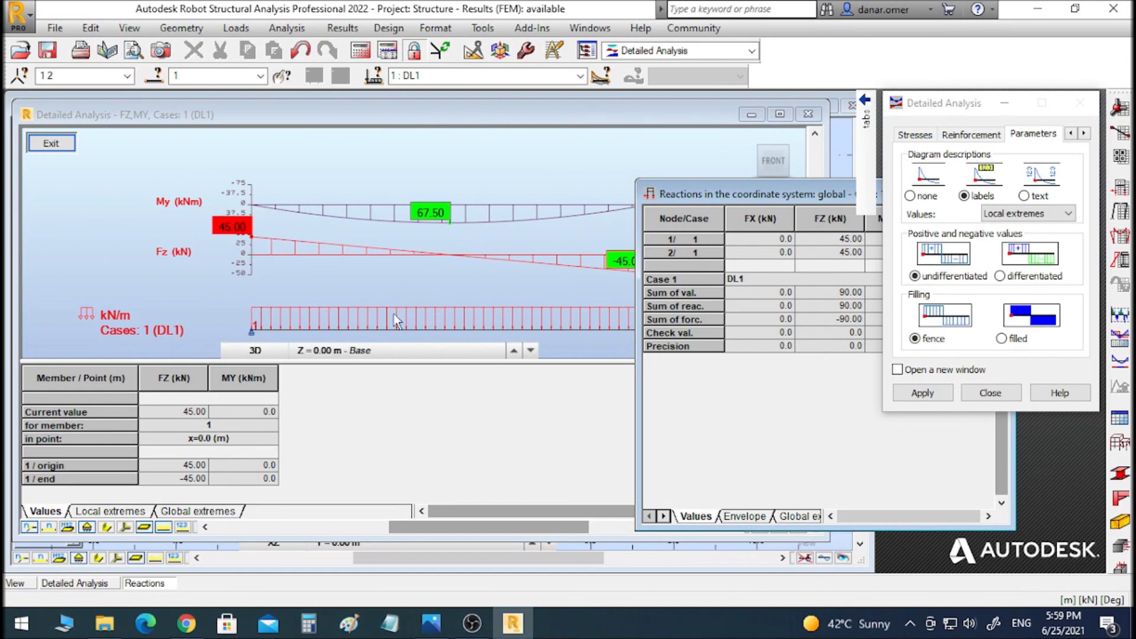
{"action": "left_click_drag", "start_coordinate": [800, 203], "coordinate": [628, 185]}
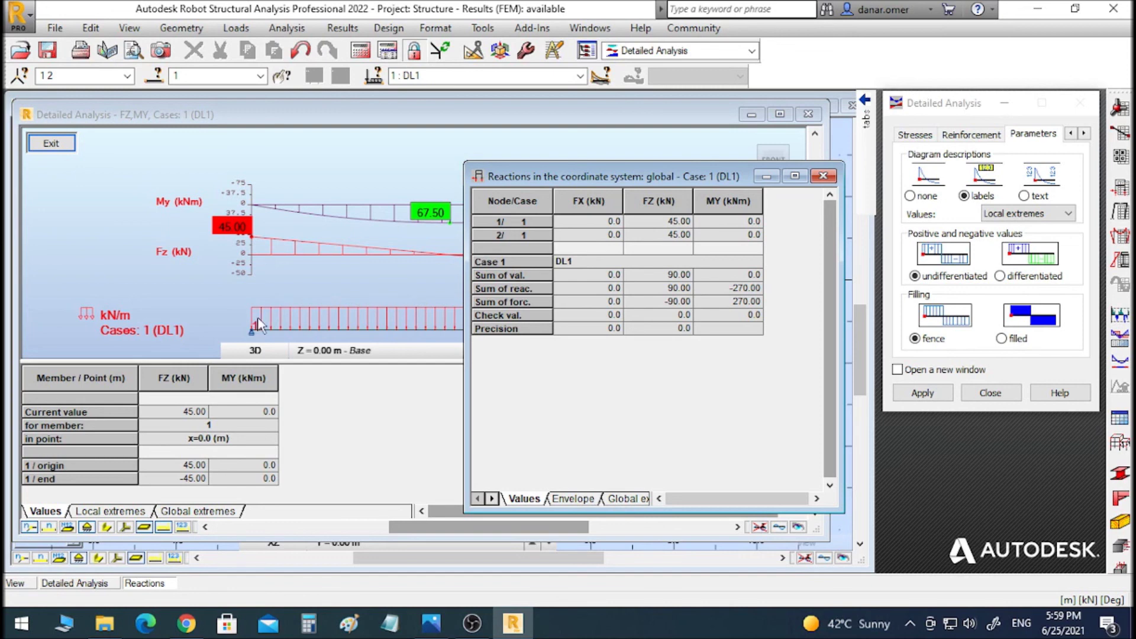
{"action": "left_click_drag", "start_coordinate": [683, 173], "coordinate": [355, 176]}
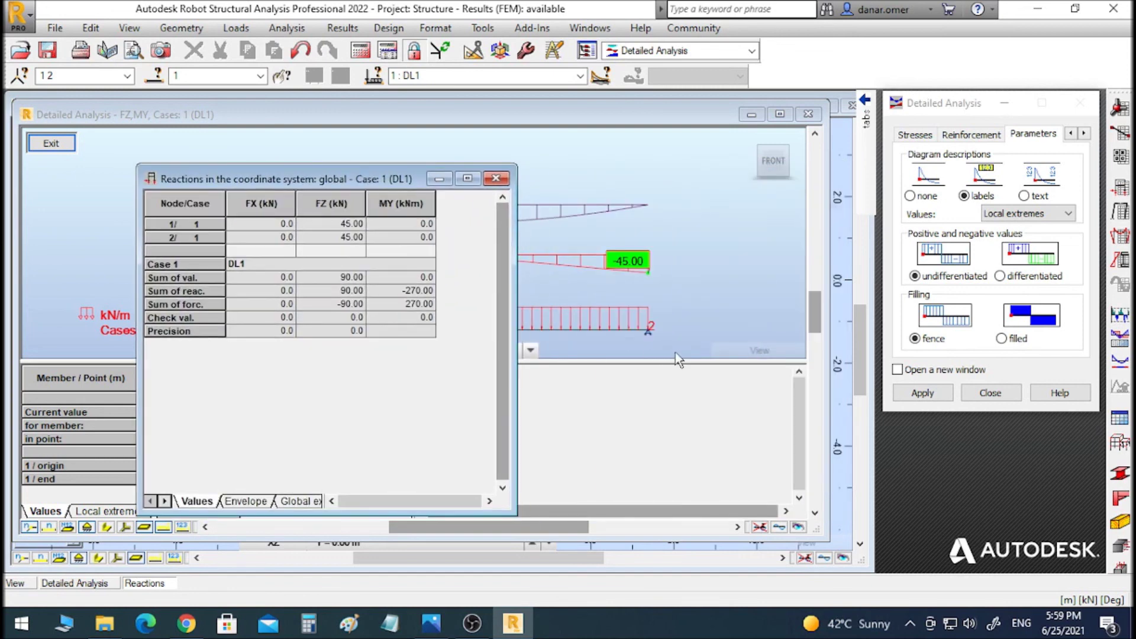
{"action": "left_click", "coordinate": [187, 237]}
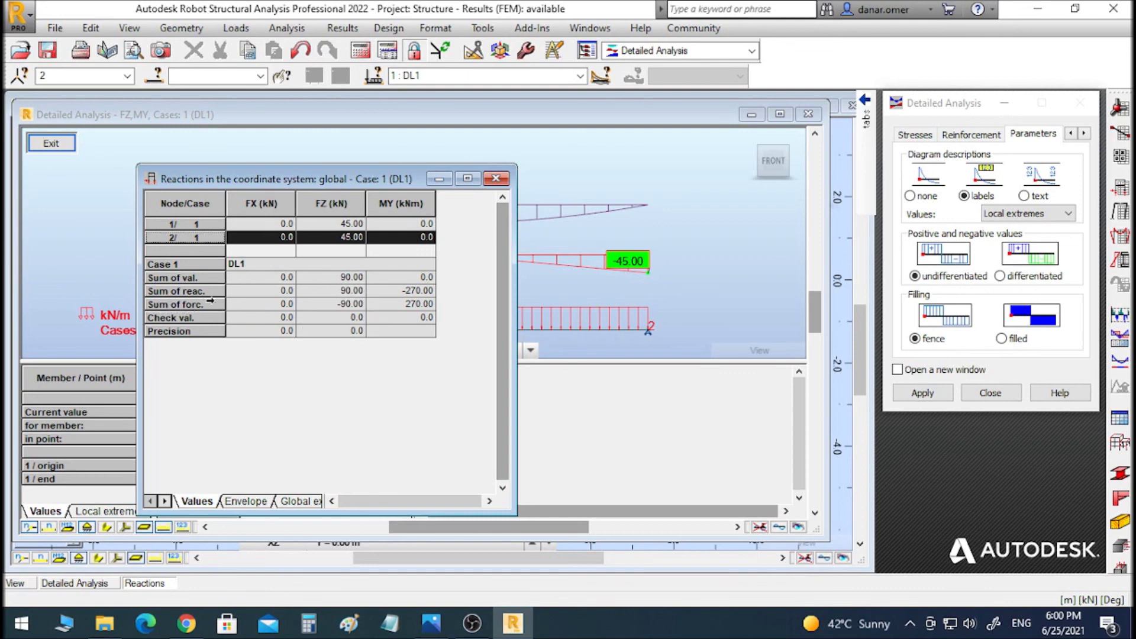
{"action": "left_click", "coordinate": [496, 179]}
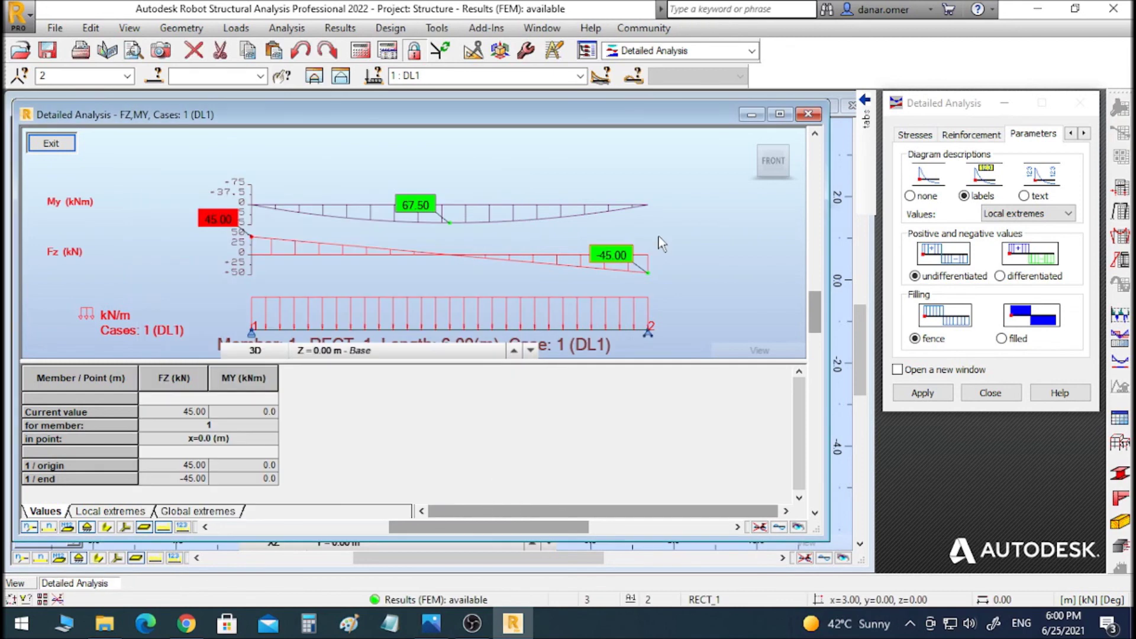